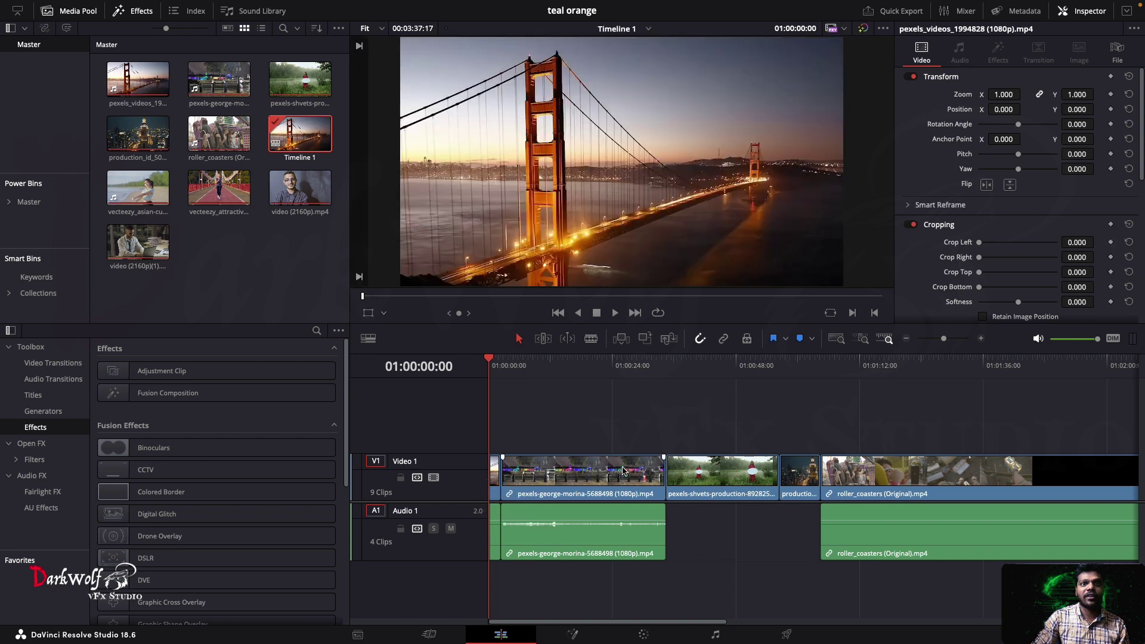
Shorten the second to fourth video clips to about 5 to 6 seconds each and the roller_coasters clip to about 10 seconds, closing the gaps.
left_click_drag(658, 484, 527, 484)
left_click_drag(716, 479, 556, 473)
left_click_drag(796, 475, 584, 471)
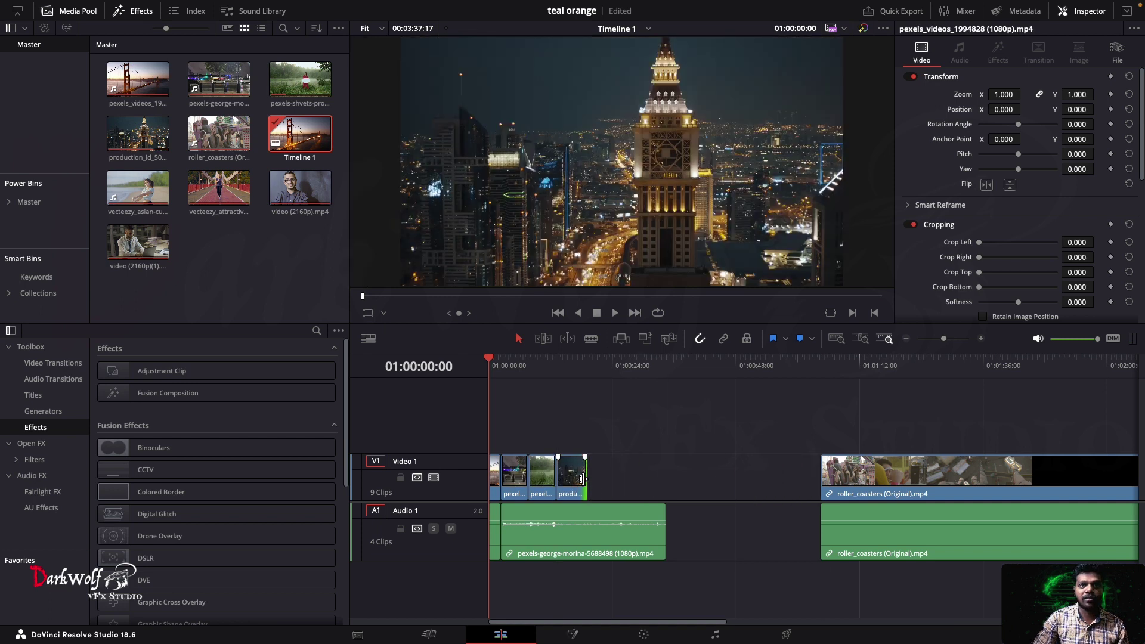
left_click_drag(843, 471, 611, 471)
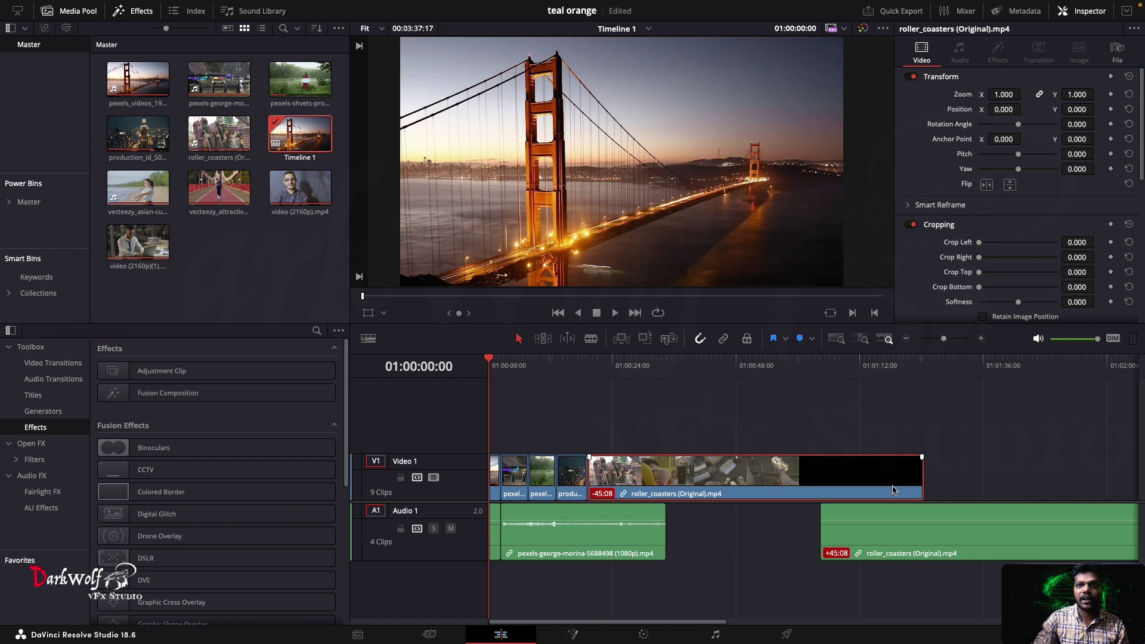
left_click_drag(919, 480, 638, 480)
Move the last four video clips together so they directly follow the shortened roller_coasters clip on Video 1.
scroll(723, 441, "up", 4)
scroll(729, 445, "right", 3)
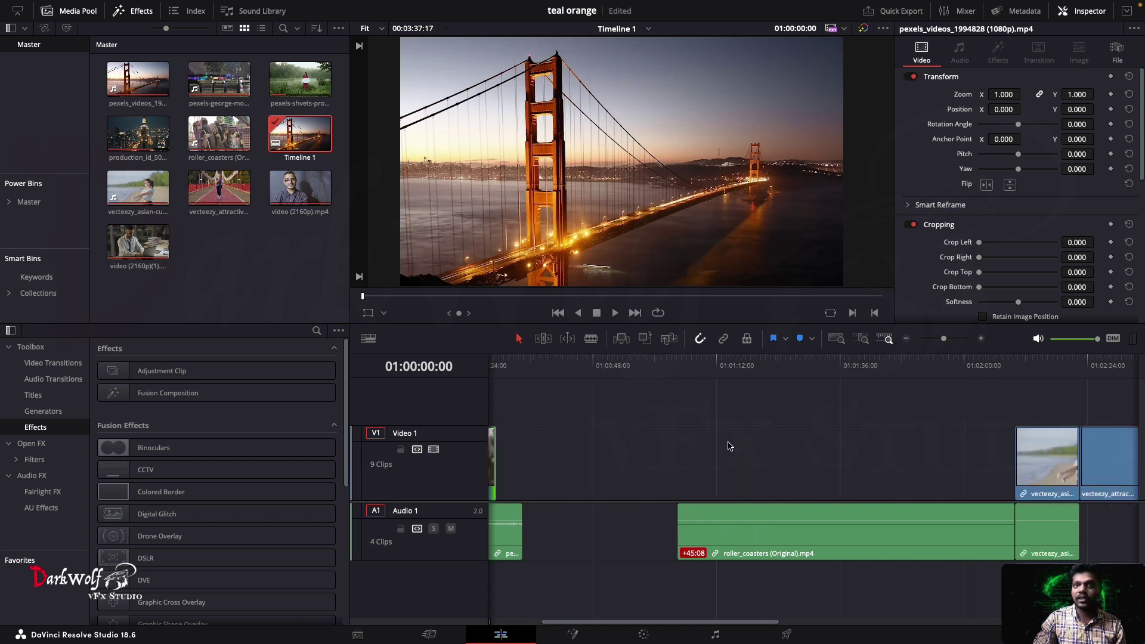
scroll(730, 446, "right", 4)
left_click_drag(754, 414, 1134, 483)
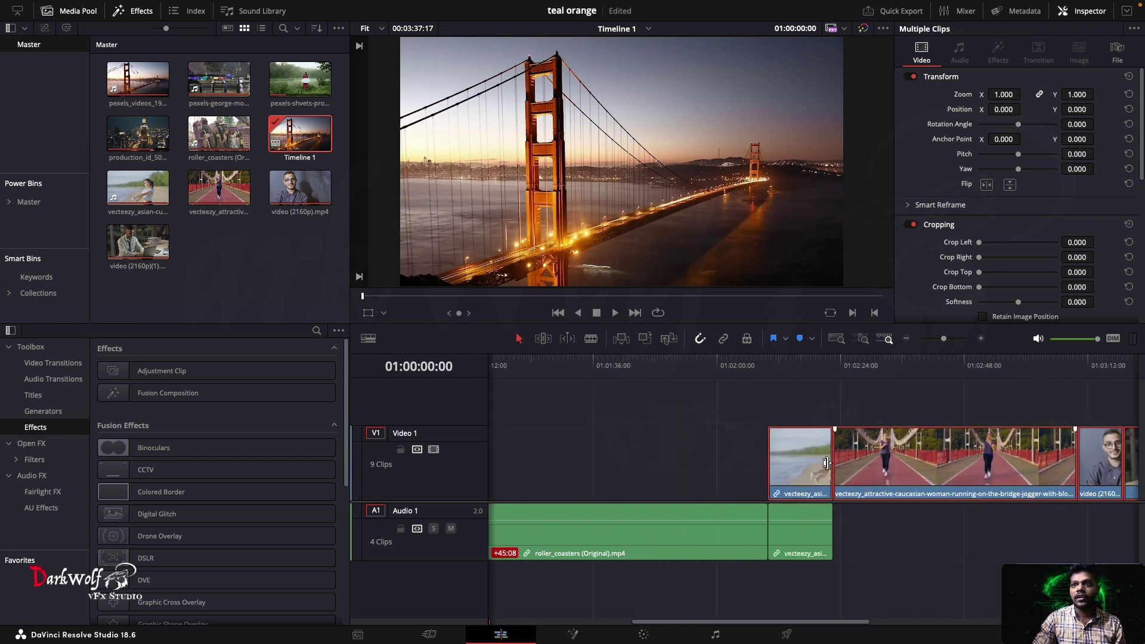
left_click_drag(805, 468, 680, 472)
left_click(754, 540)
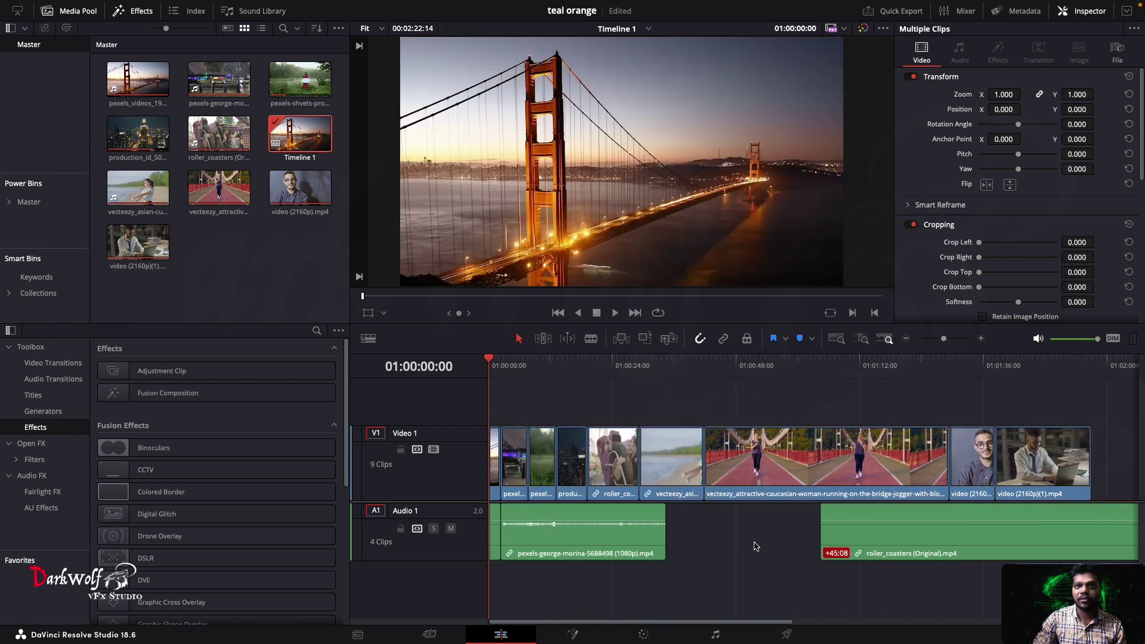
Shorten the running-woman clip to about 11 seconds and move the two clips after it up against its end.
left_click_drag(943, 459, 758, 459)
left_click(1024, 467)
left_click_drag(948, 420, 835, 475)
left_click_drag(792, 362, 459, 397)
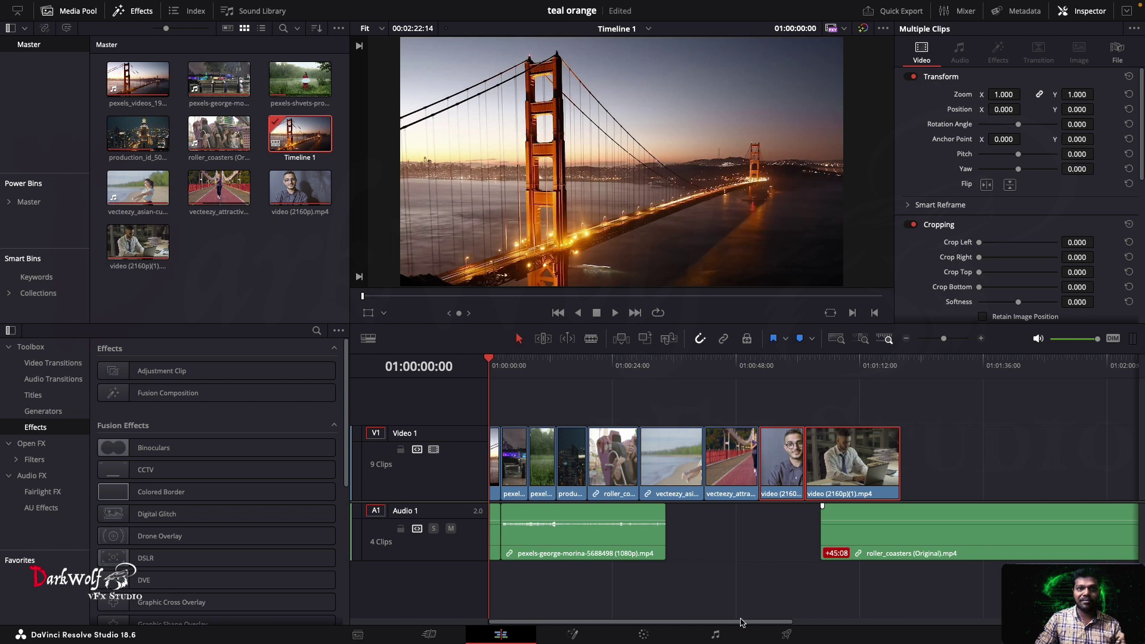
Switch to the Color page and open the Teal orange darkwolf folder among the LUTs.
left_click(644, 635)
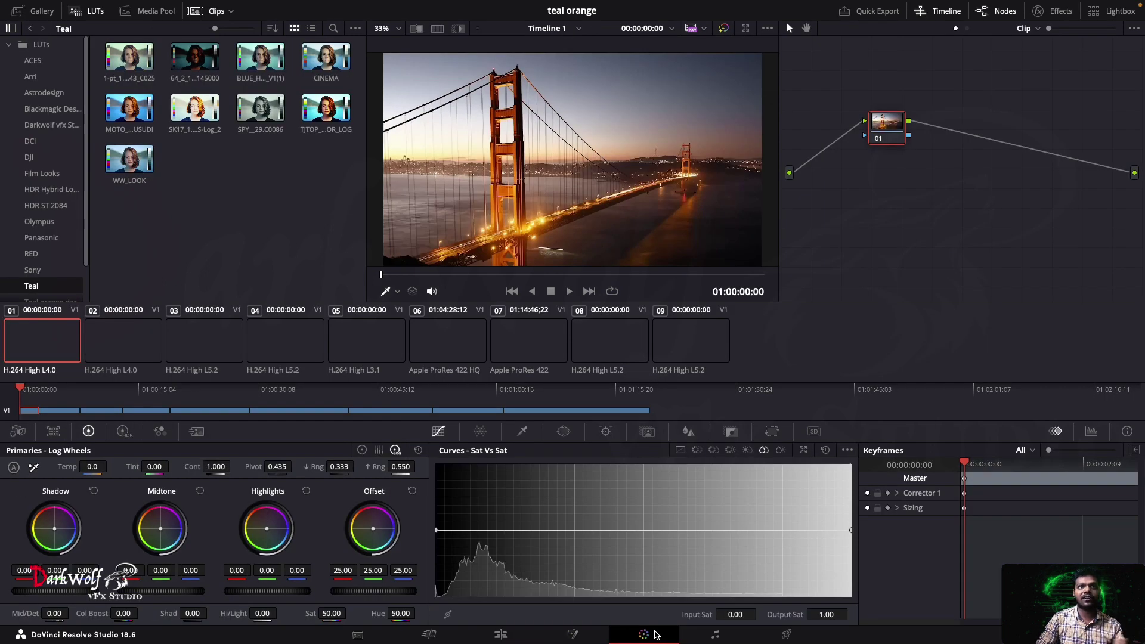
scroll(82, 247, "down", 2)
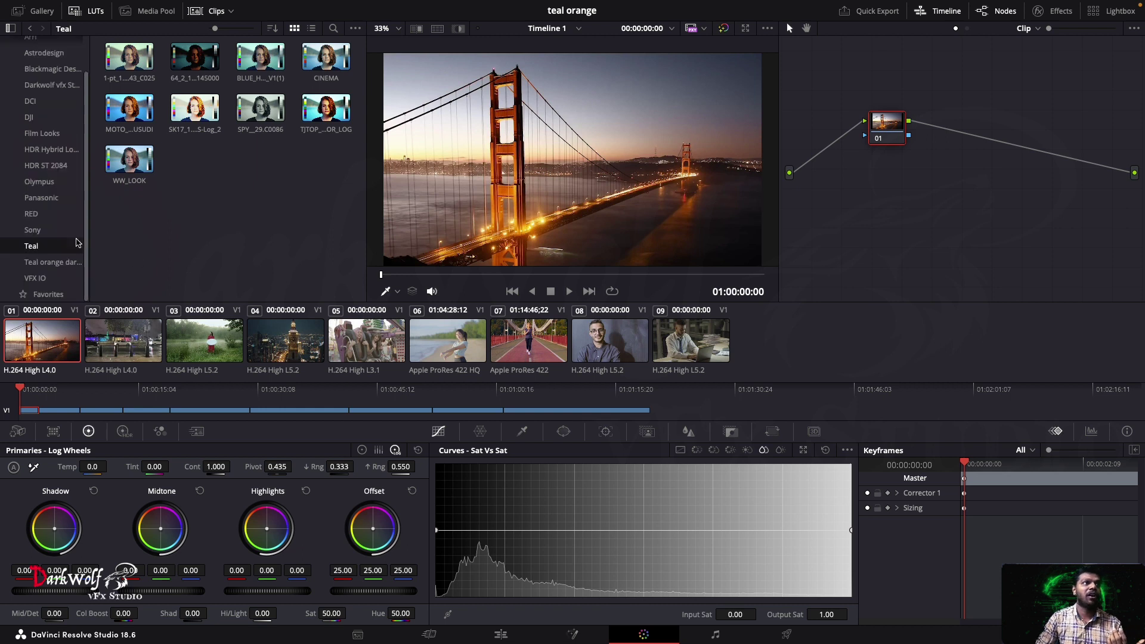
left_click(62, 261)
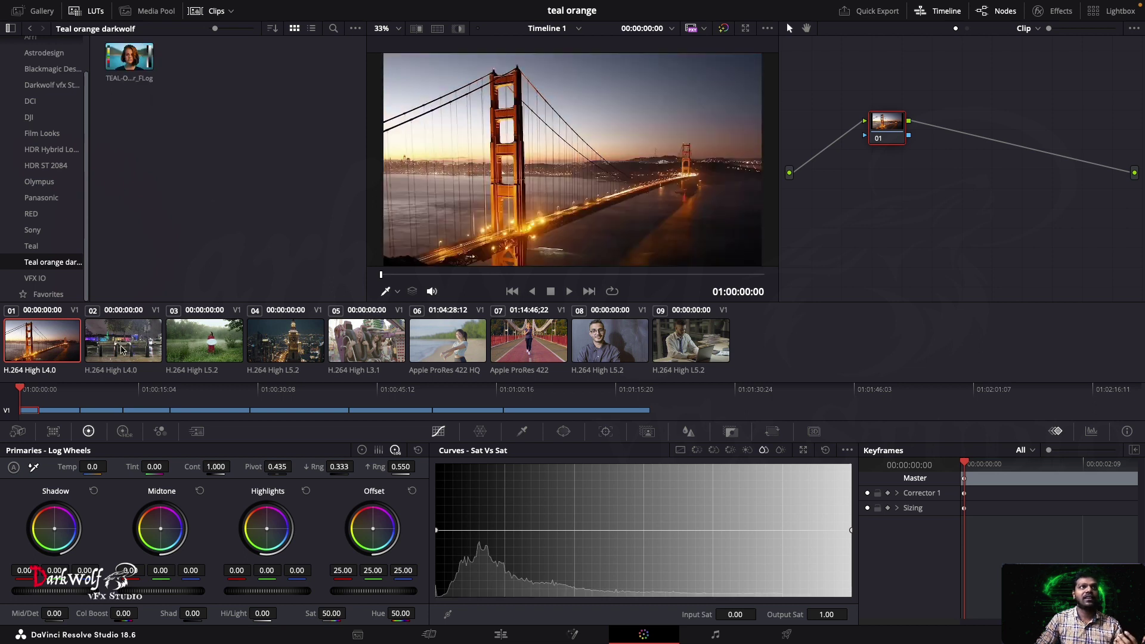
Preview the TEAL-ORANGE_for_FLog LUT on clips 02 to 08 one after another.
left_click(124, 348)
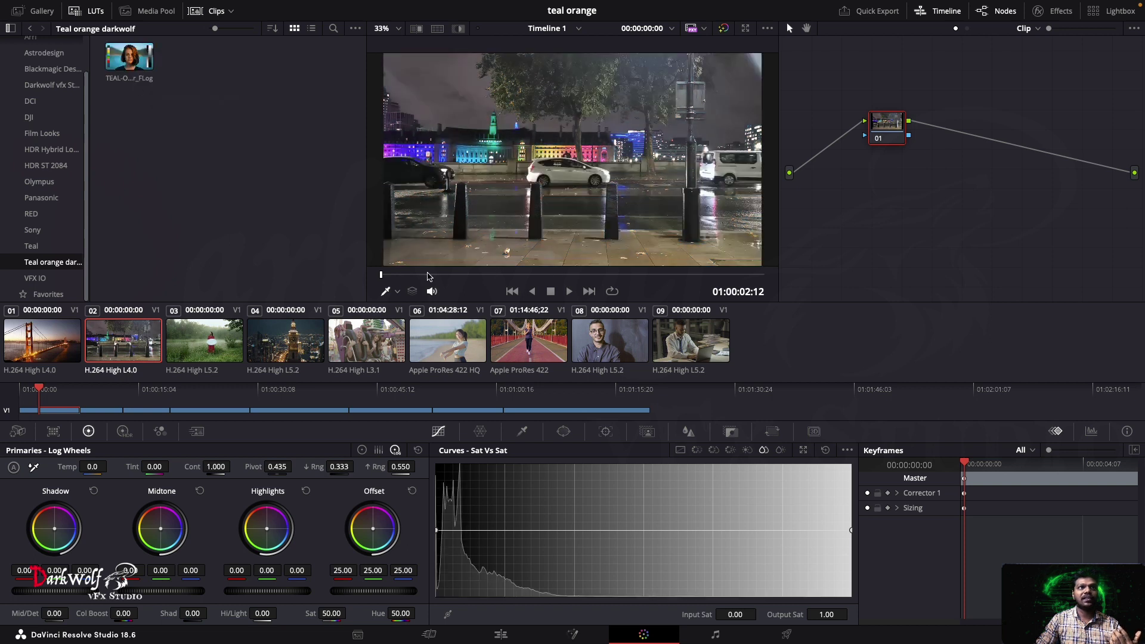
key("space")
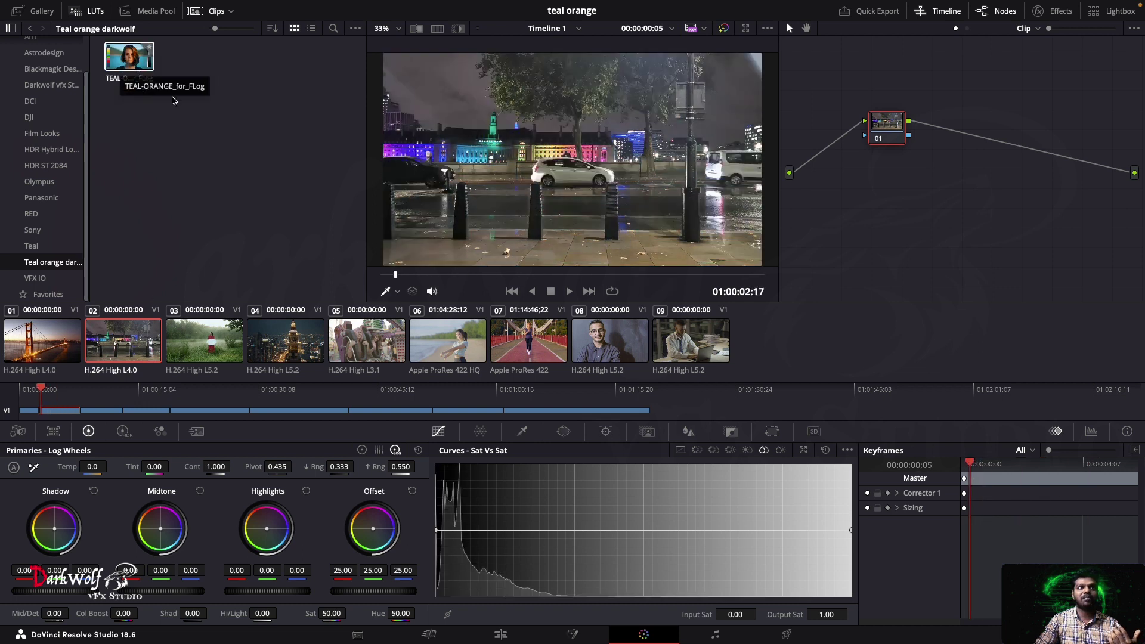
key("Down")
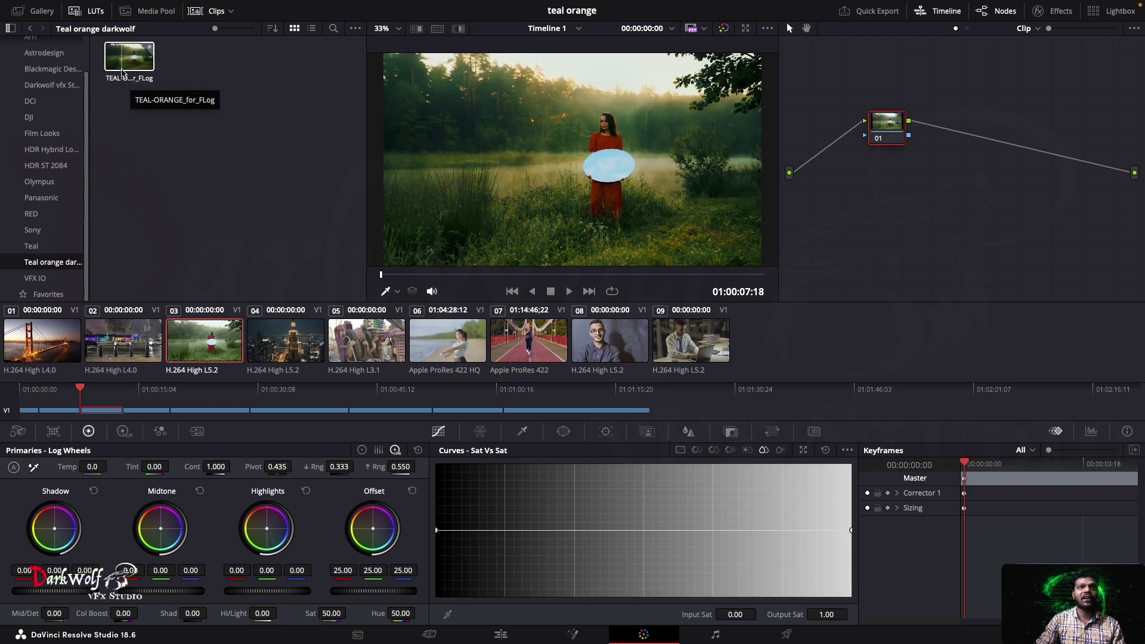
key("Down")
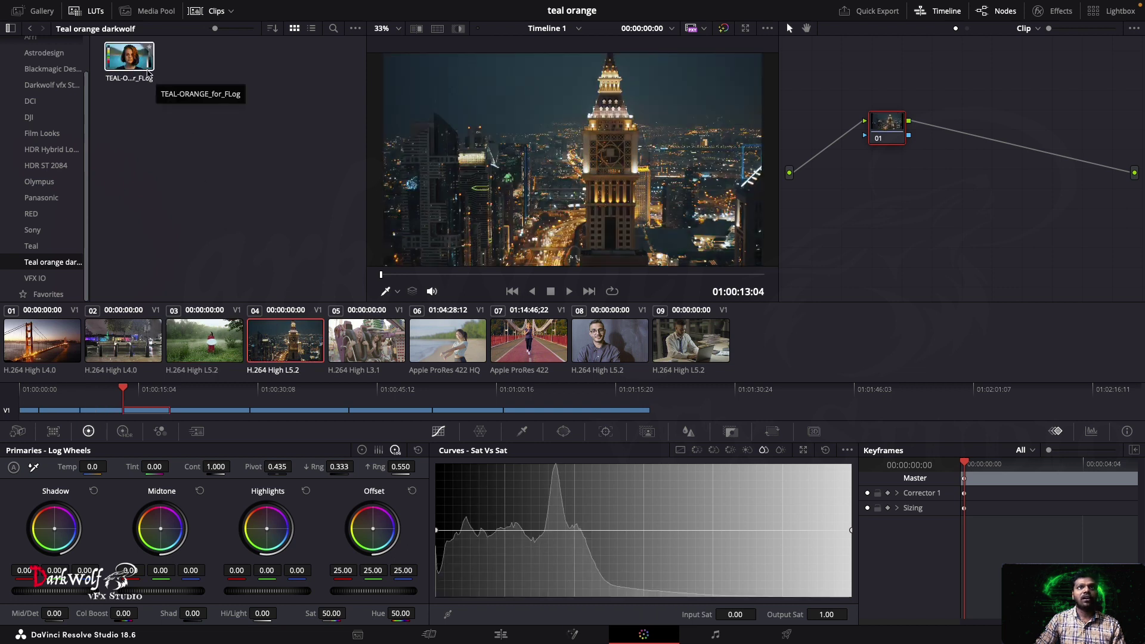
left_click(377, 341)
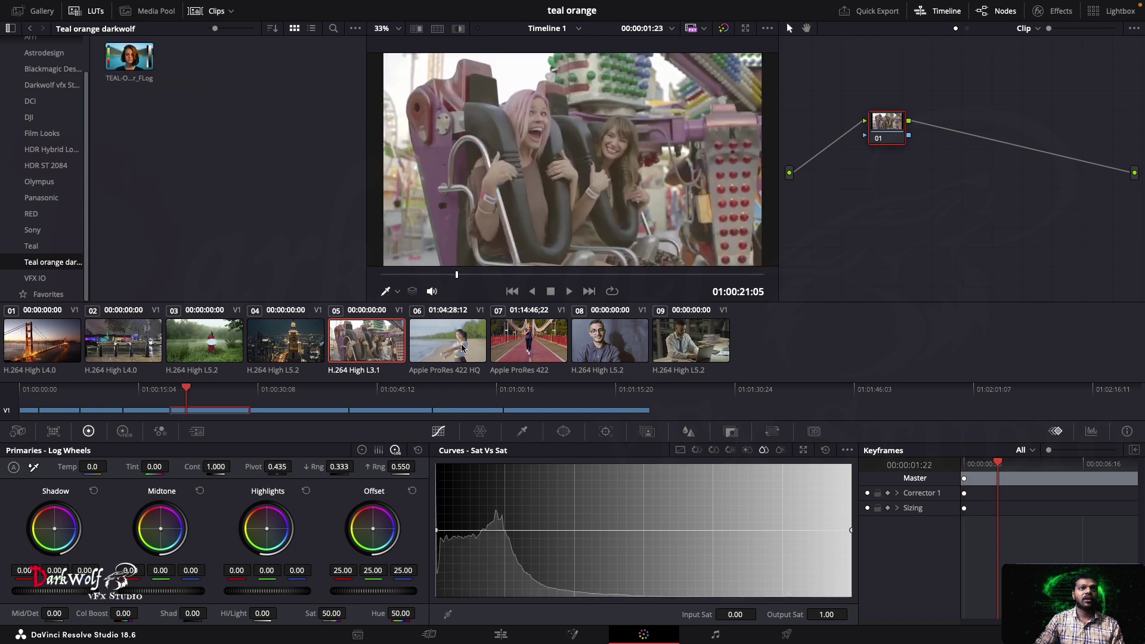
key("Down")
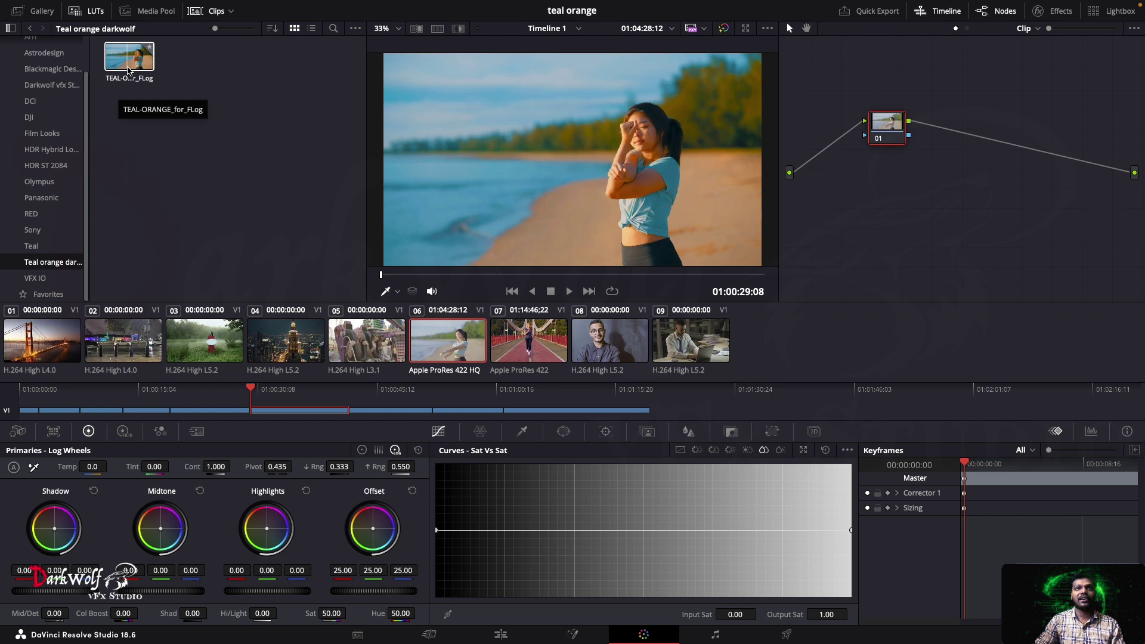
left_click(512, 349)
left_click_drag(168, 51, 148, 70)
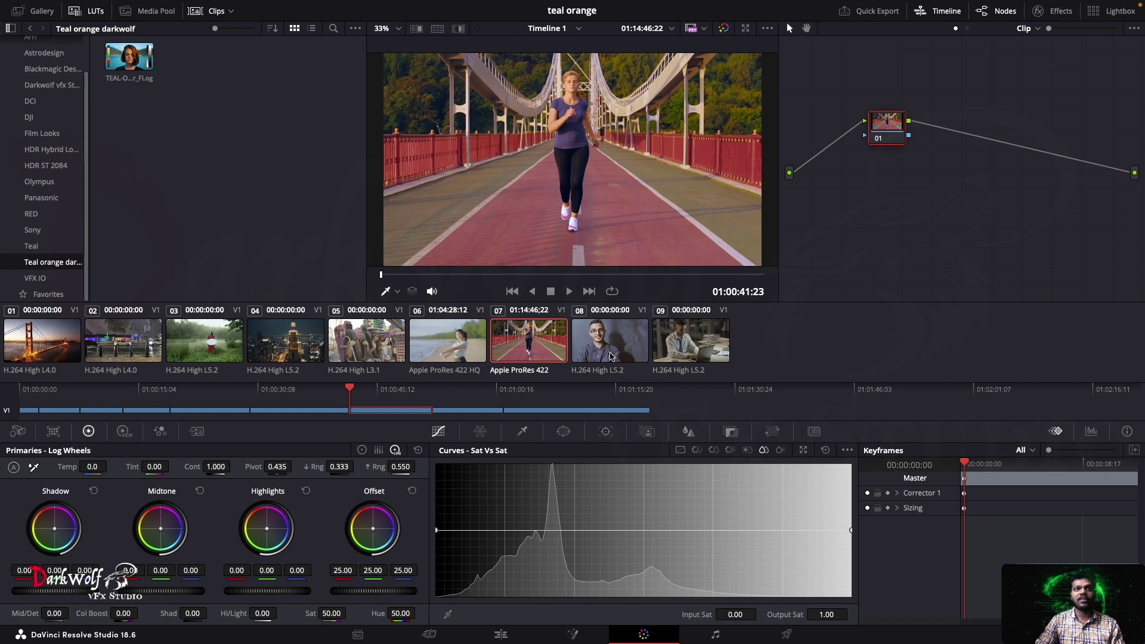
left_click(611, 361)
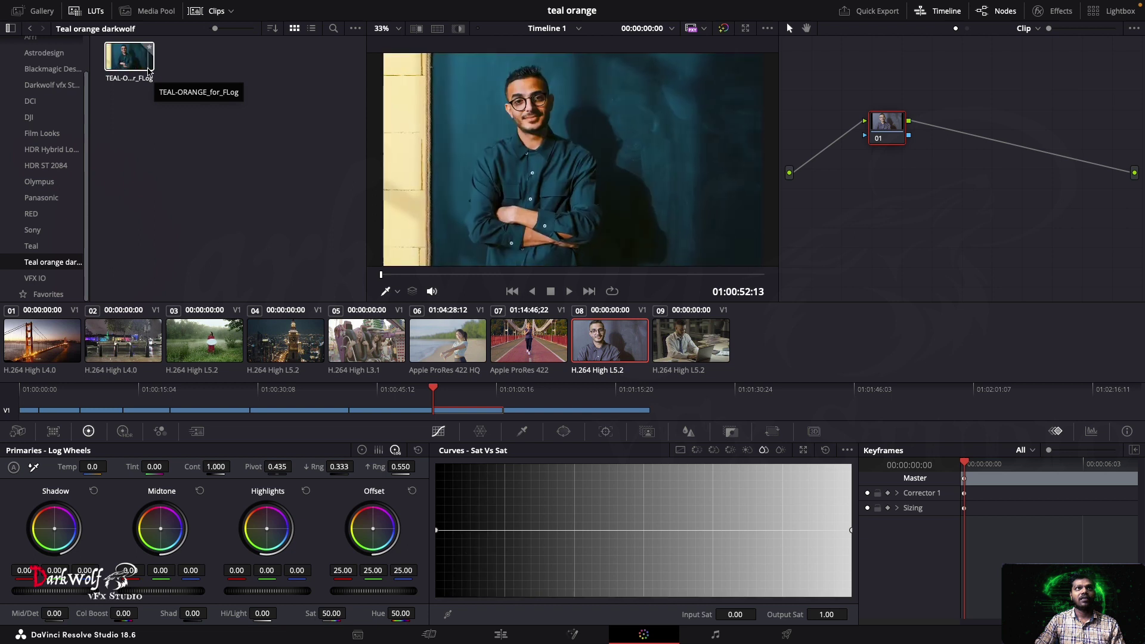
Apply the TEAL-ORANGE_for_FLog LUT to node 01 of clip 09, the man working at a laptop.
key("Down")
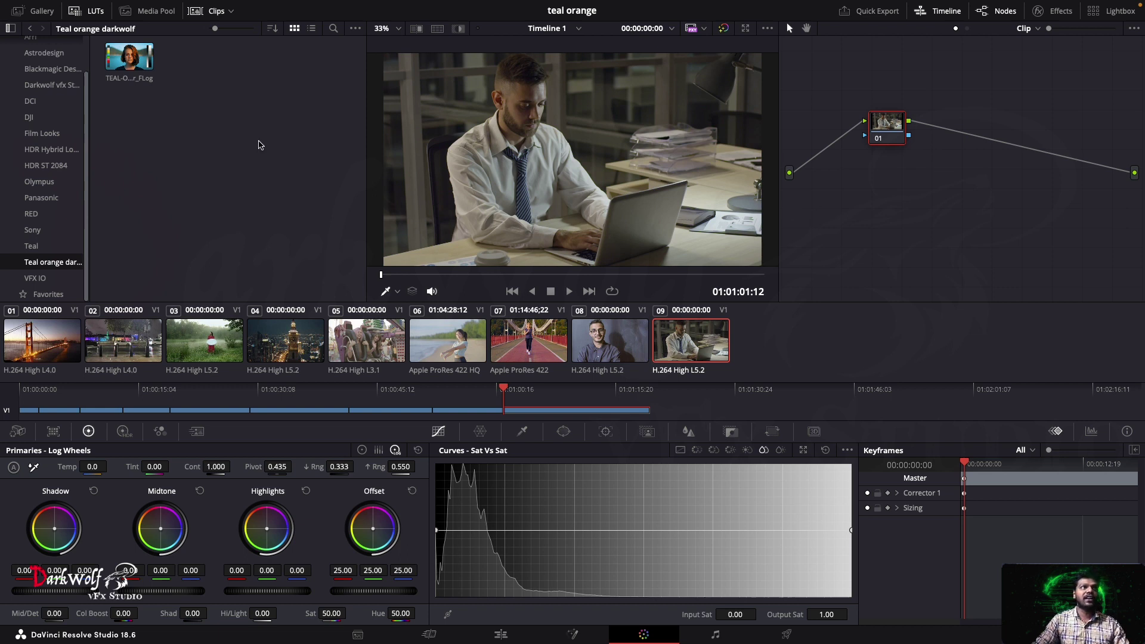
left_click_drag(129, 58, 889, 143)
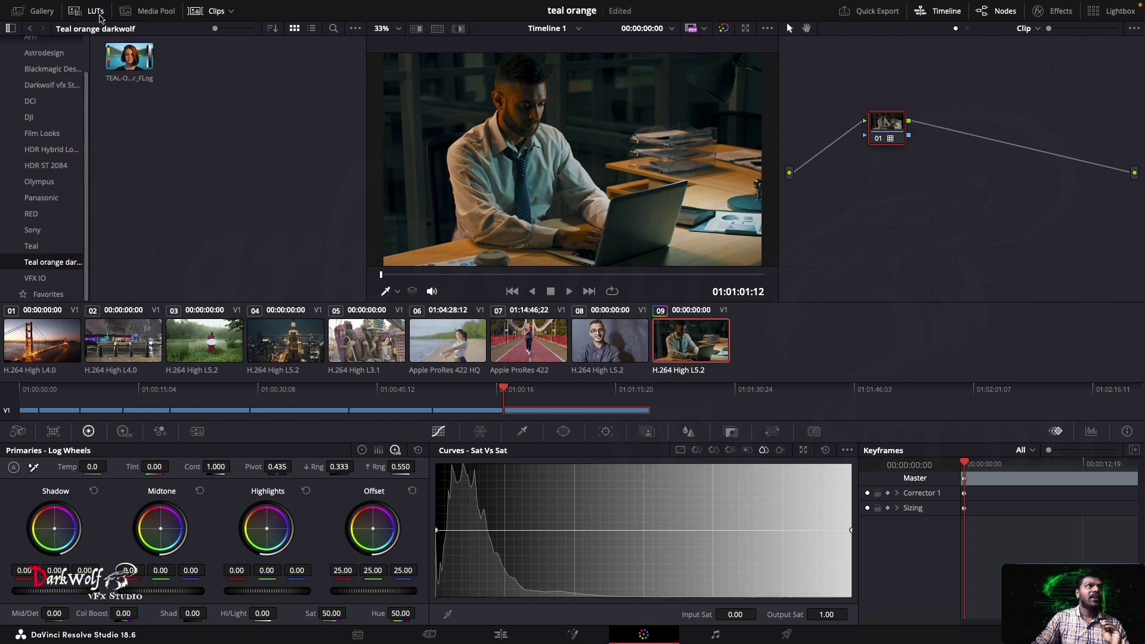
View the graded clip on the Edit page, and return to the Color page with the LUT browser shown.
left_click(100, 13)
left_click(504, 634)
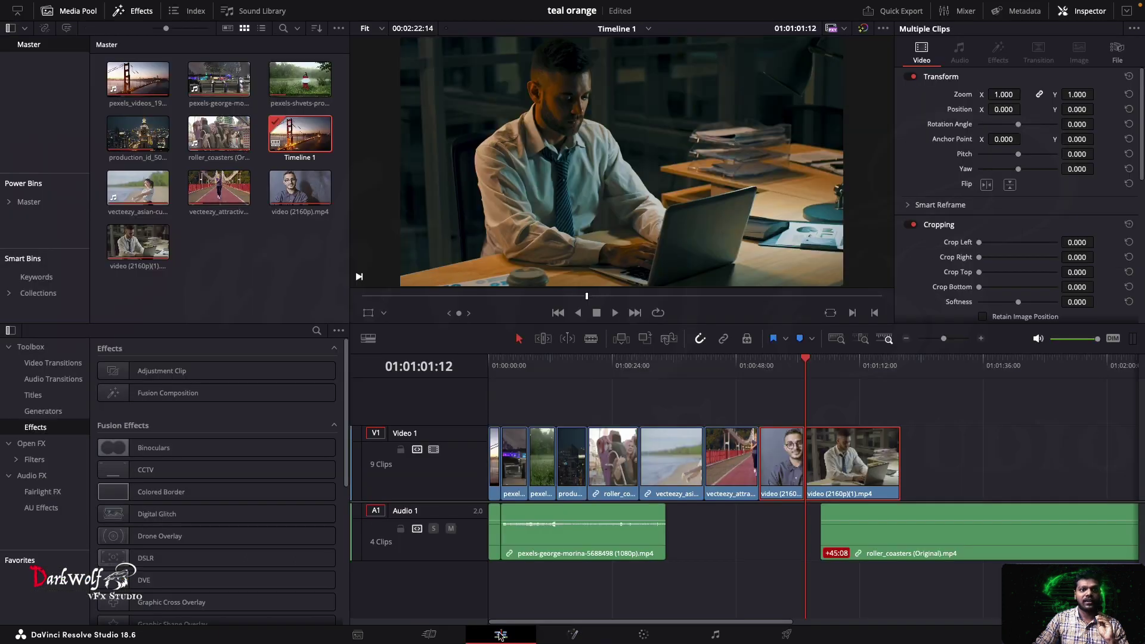
left_click(653, 636)
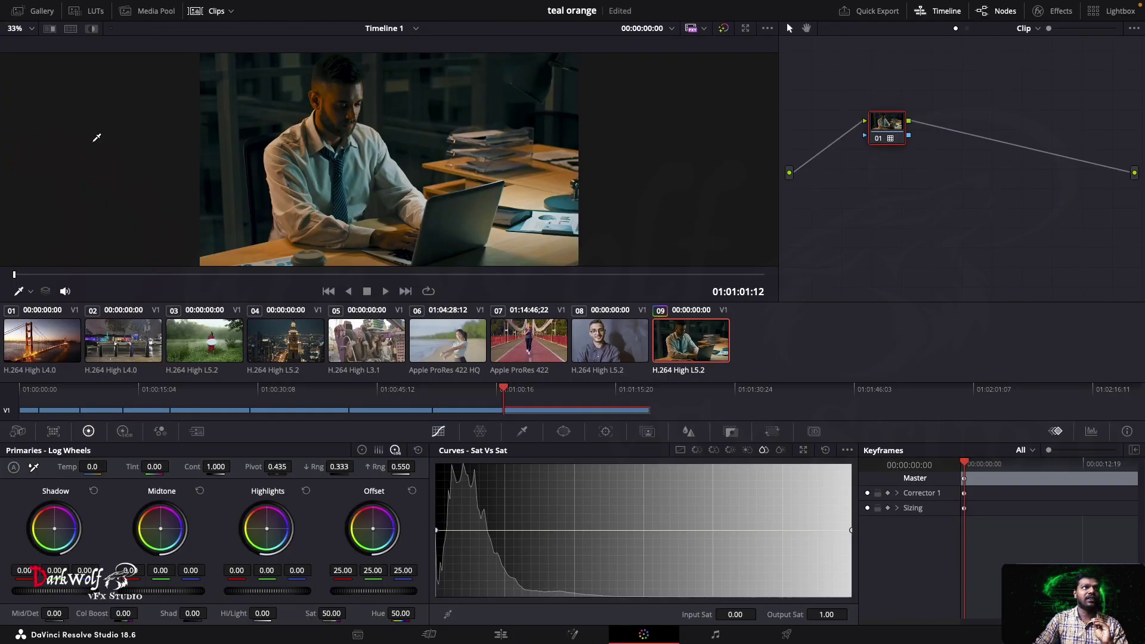
left_click(84, 13)
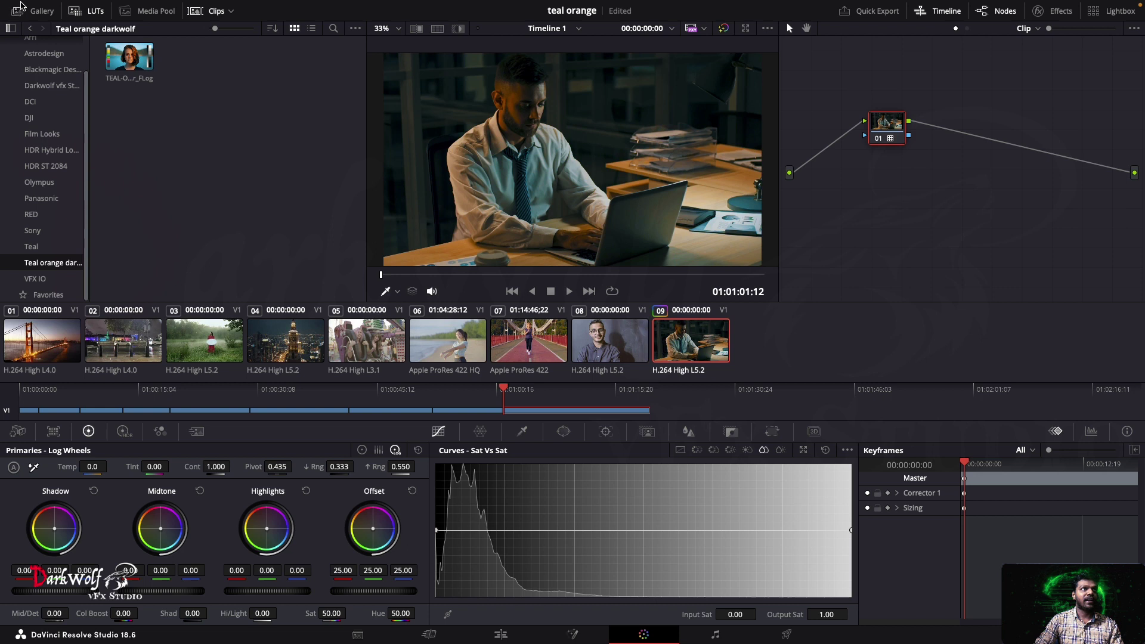
Move and shrink the program window so that the desktop is visible around it.
left_click(31, 20)
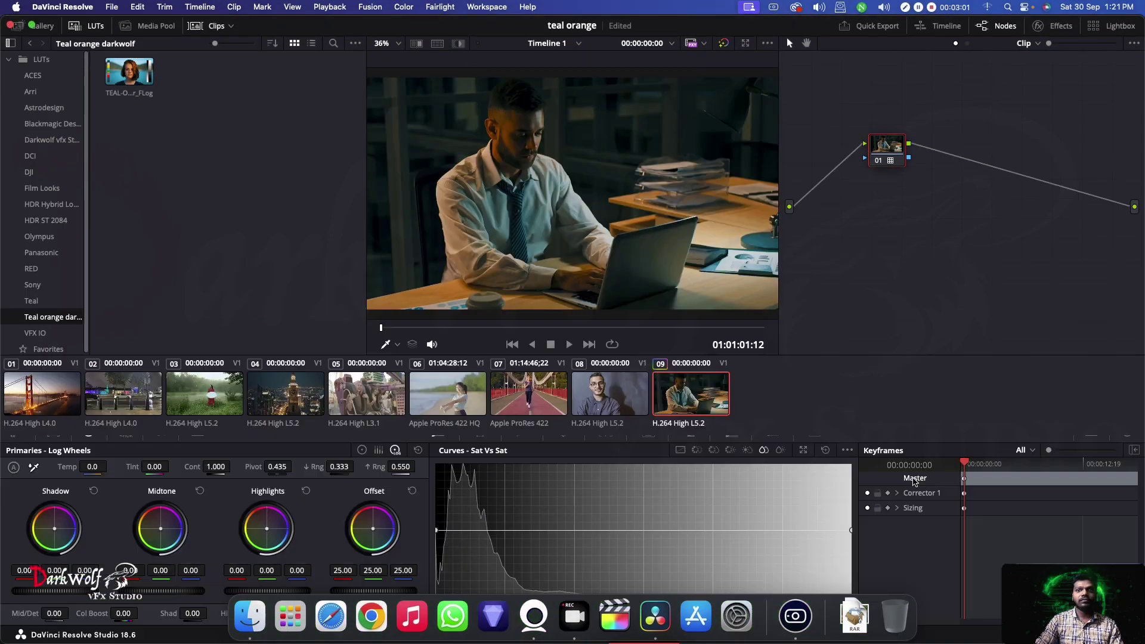
left_click_drag(728, 29, 578, 52)
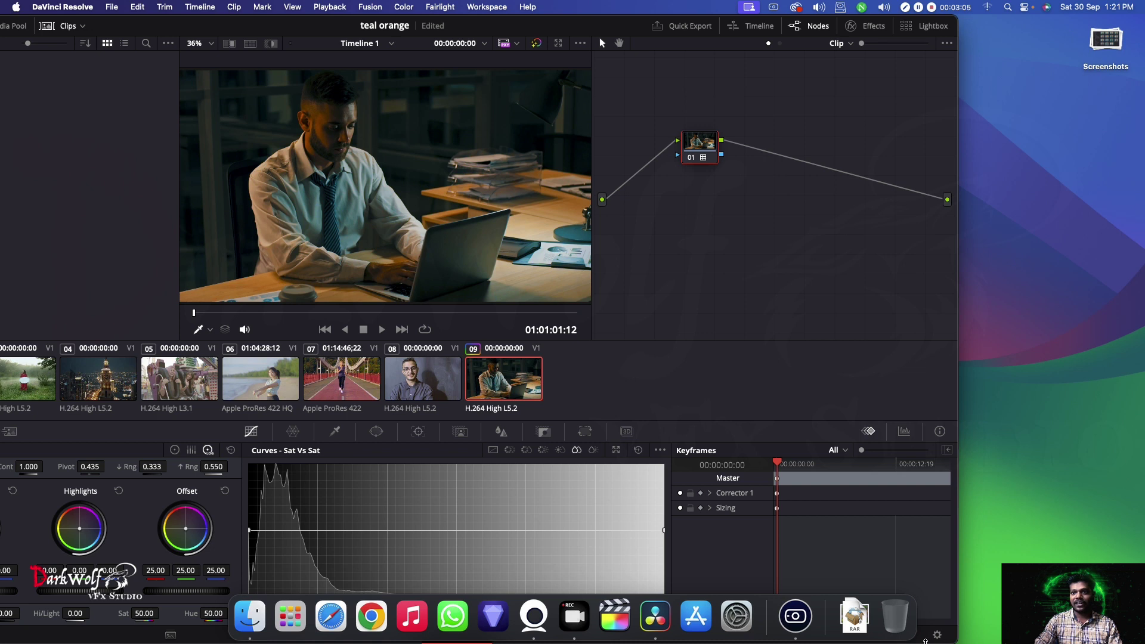
left_click_drag(634, 16, 634, 41)
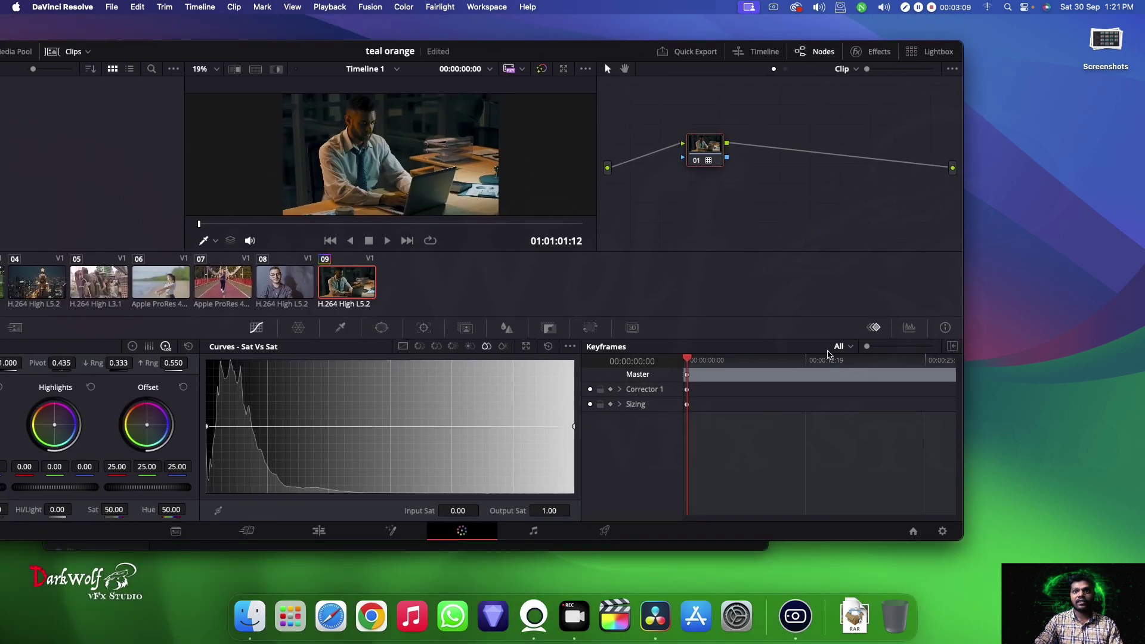
Open the LUT folder from the Lookup Tables section of the project's Color Management settings.
left_click(943, 532)
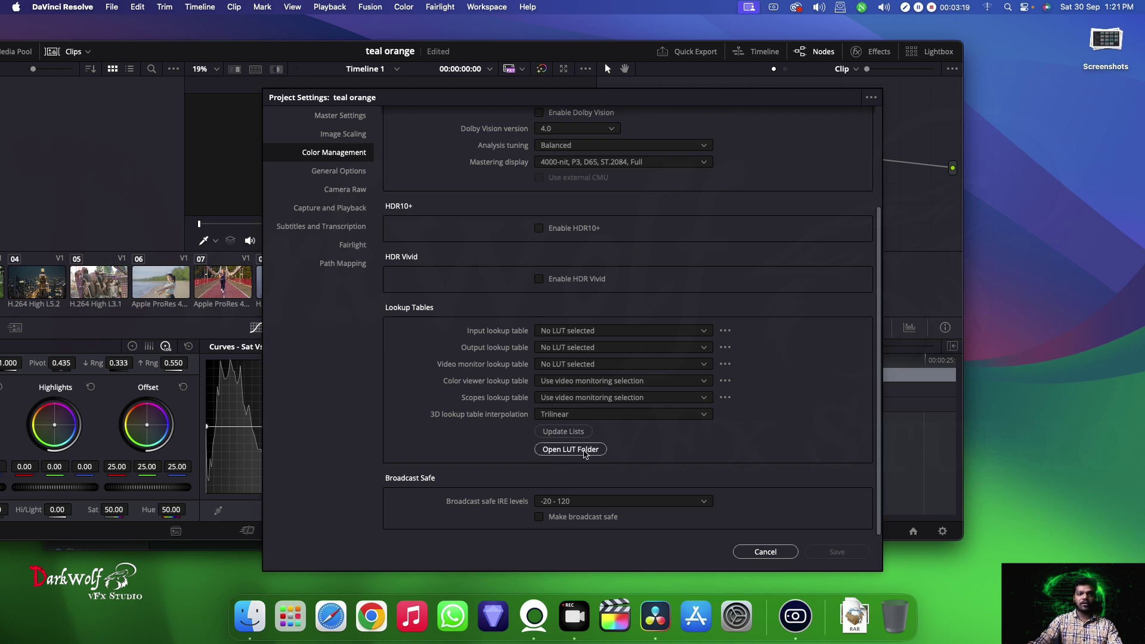
scroll(696, 317, "up", 3)
scroll(645, 272, "down", 3)
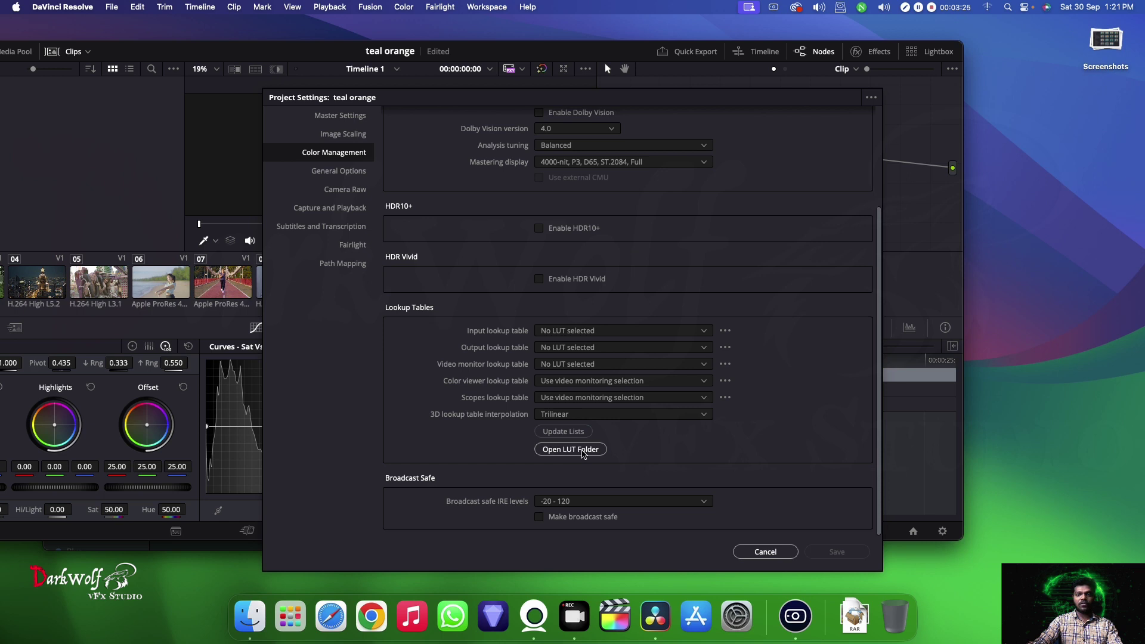
left_click(583, 451)
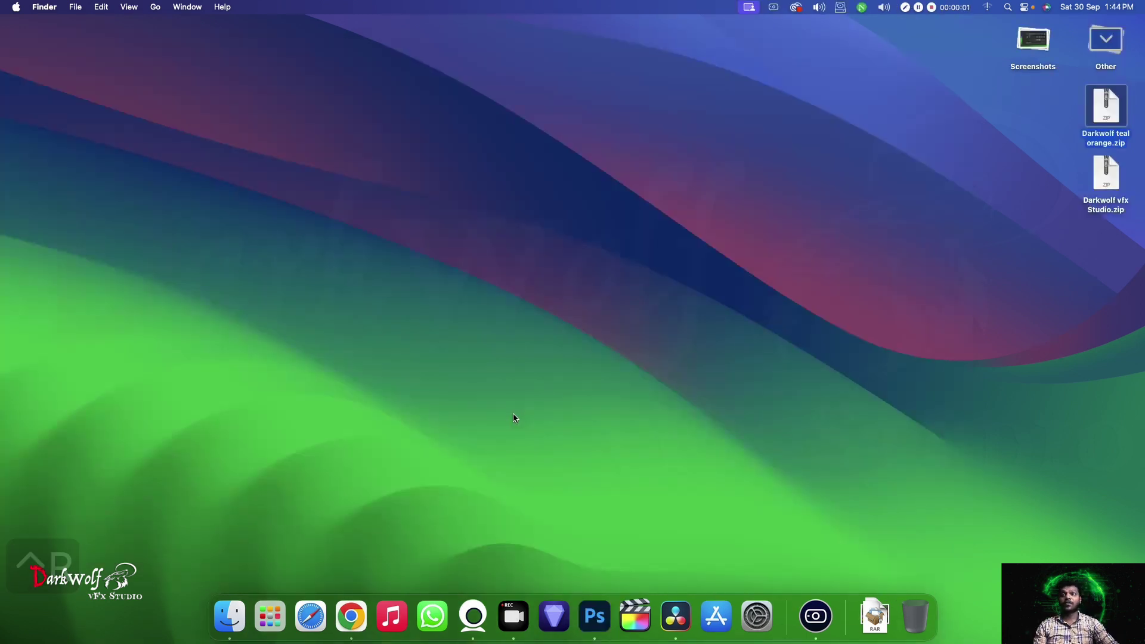
Switch to Chrome and open the DaVinci Resolve page in the Editing Desk section of the Darkwolf Studio website.
left_click(352, 612)
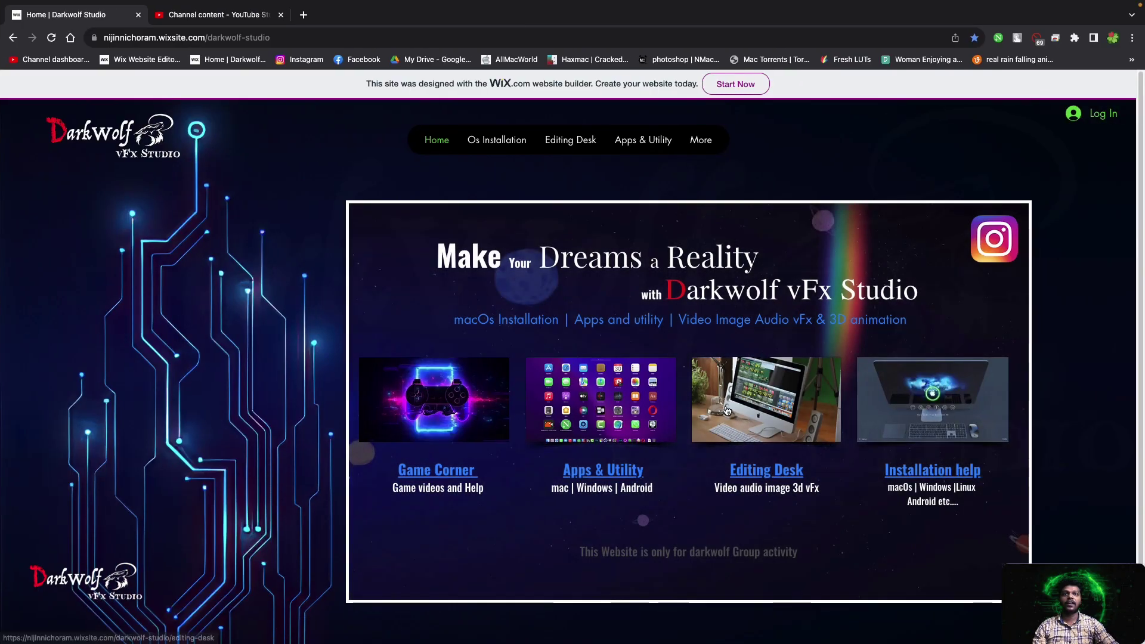
left_click(735, 412)
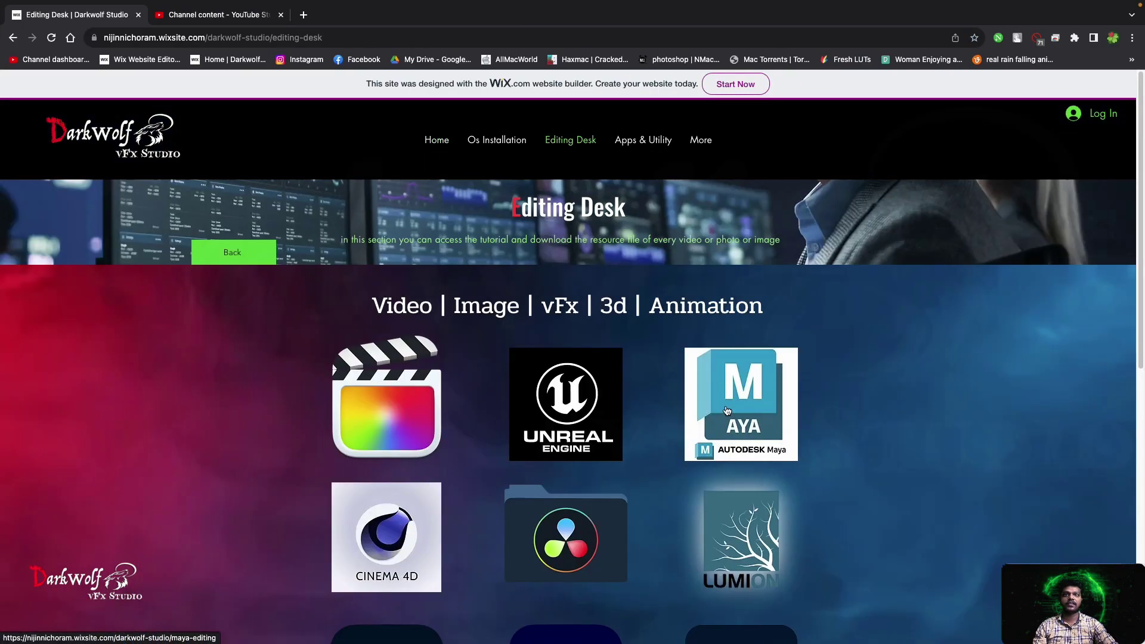
left_click(564, 543)
Download the Darkwolf teal orange LUT archive from the last link in the page's Color Grading section and open the downloaded file.
scroll(942, 125, "down", 3)
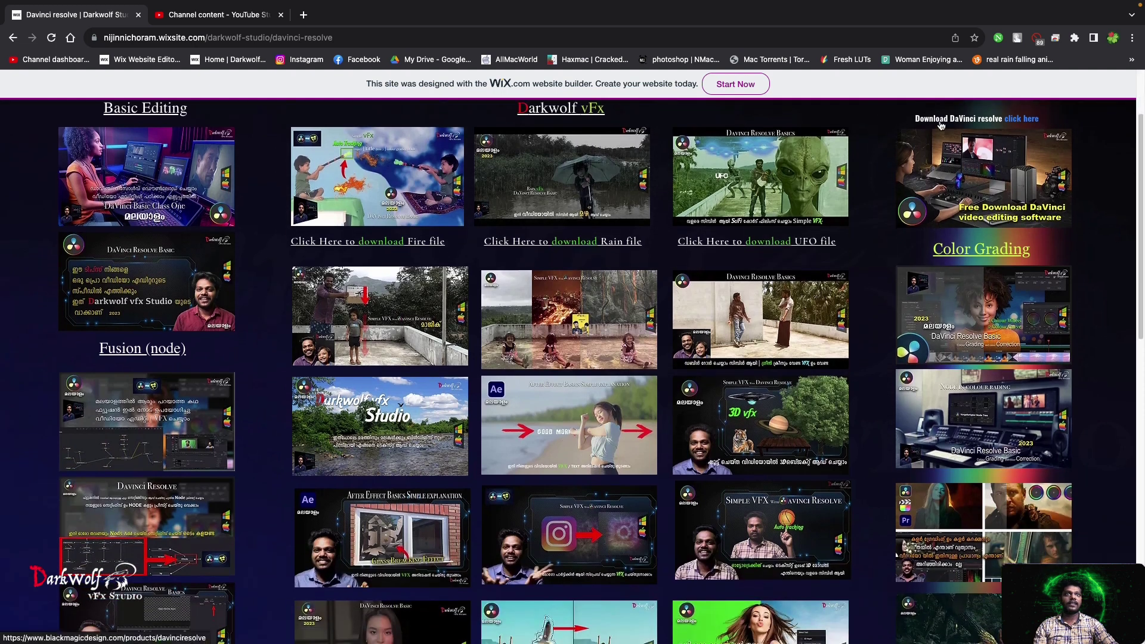
scroll(966, 507, "down", 1)
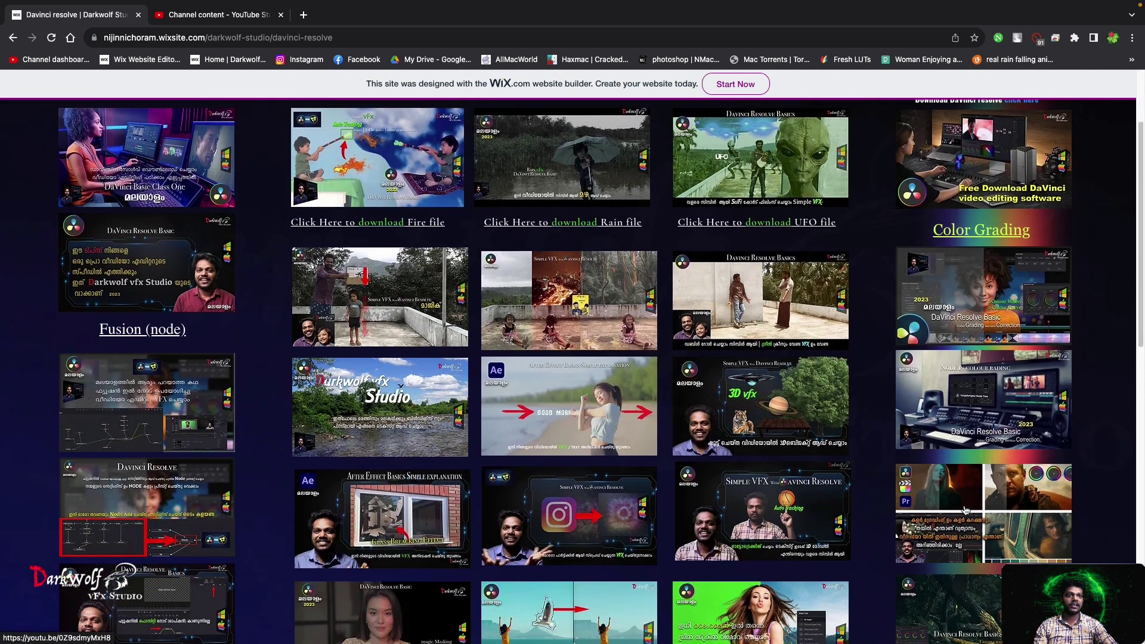
scroll(966, 510, "down", 1)
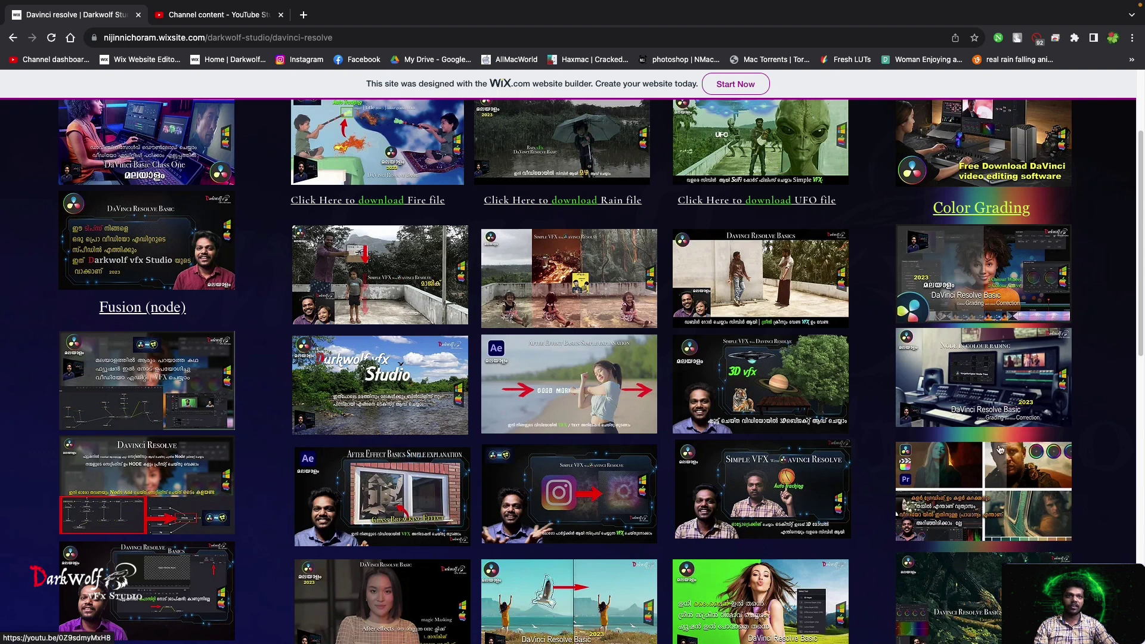
scroll(1001, 449, "down", 10)
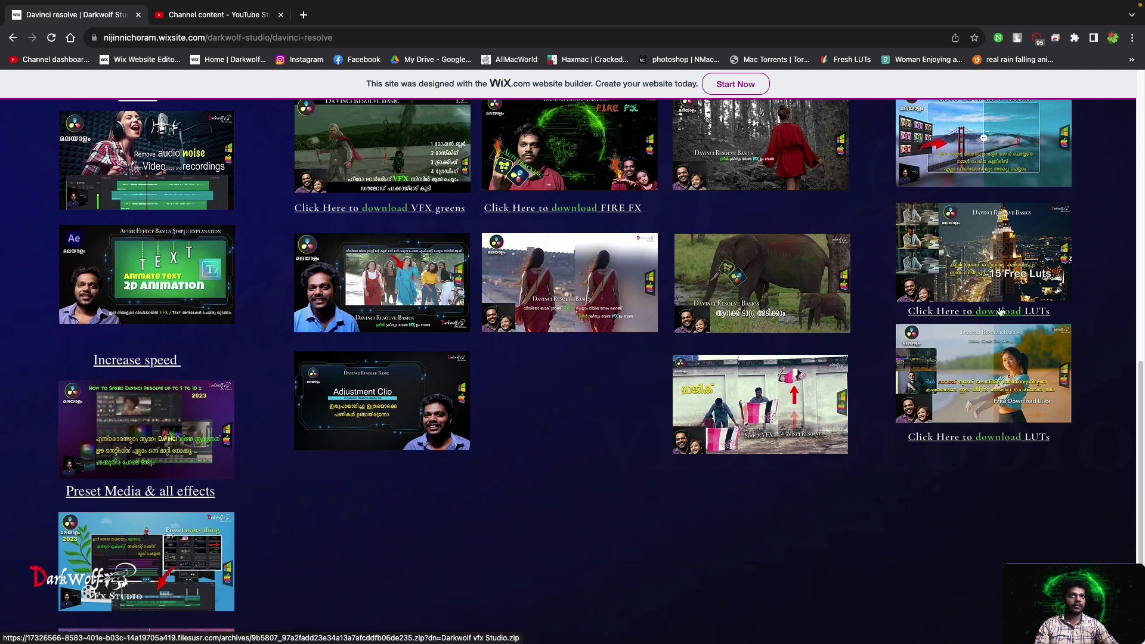
scroll(988, 299, "up", 5)
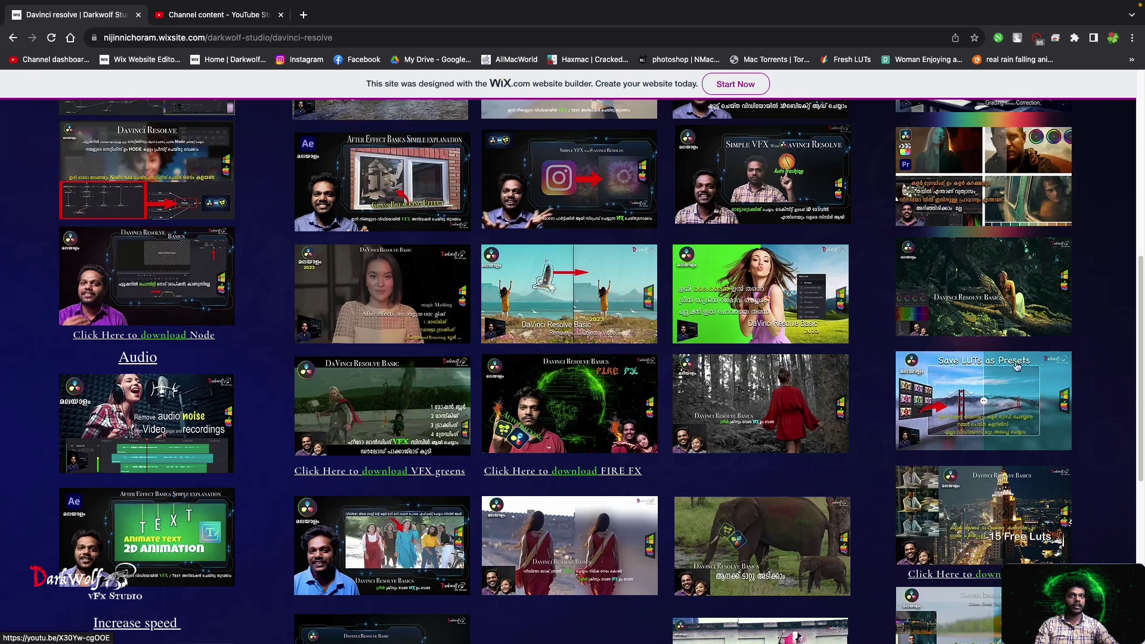
scroll(971, 330, "up", 4)
scroll(940, 358, "down", 10)
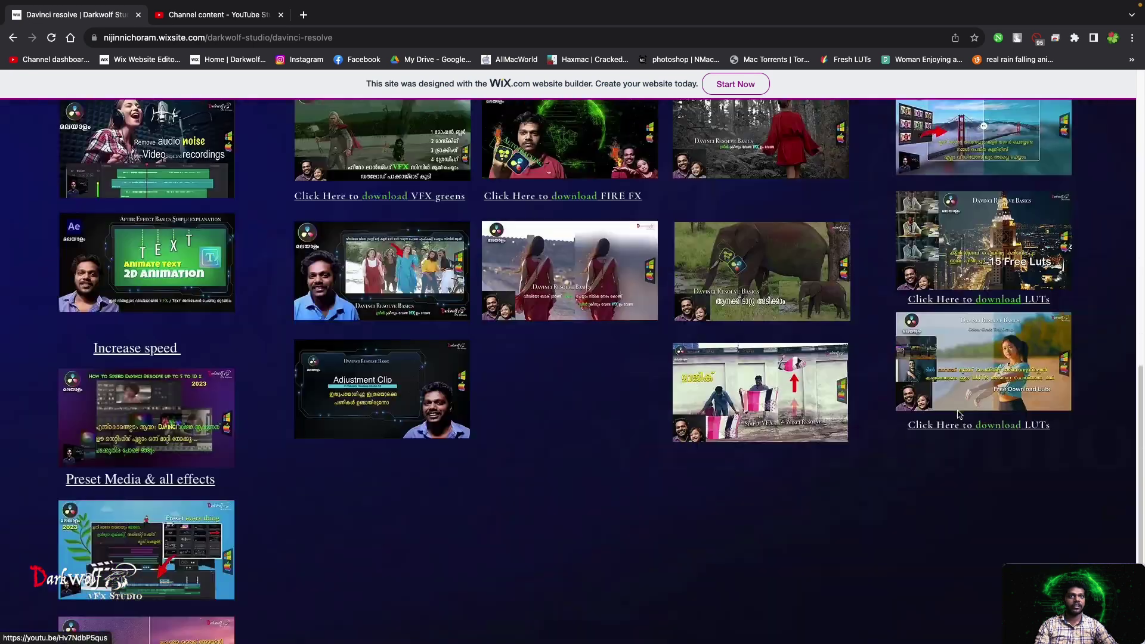
left_click(952, 307)
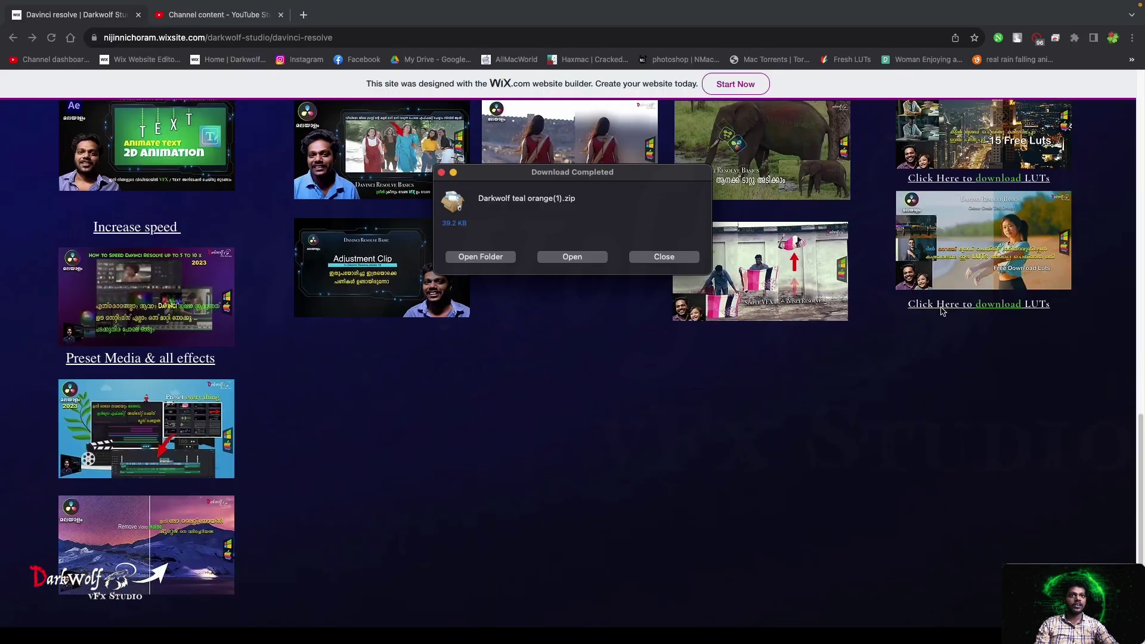
left_click(489, 263)
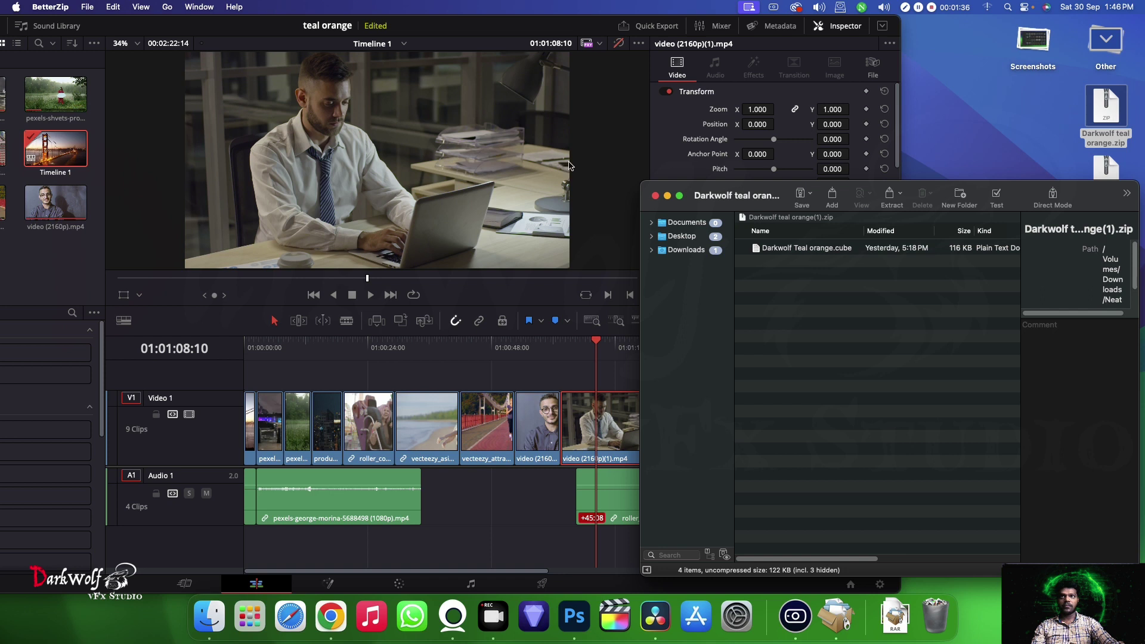
Switch to DaVinci Resolve, open the LUT folder from the project's Color Management settings, and bring the downloaded archive's window beside it.
left_click(427, 23)
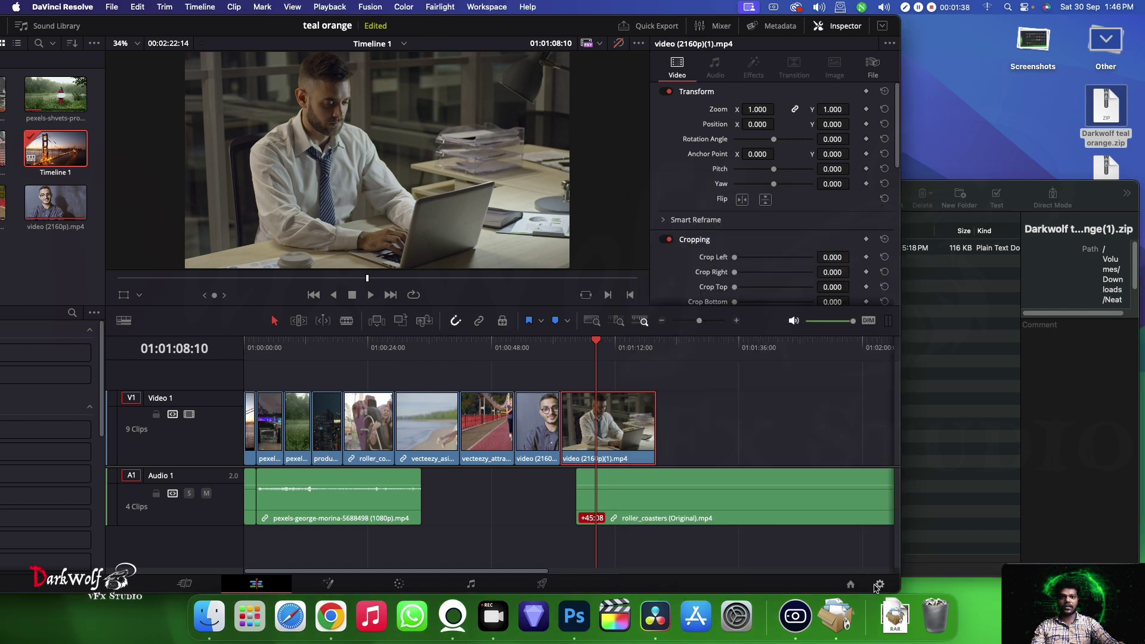
left_click(880, 585)
left_click(575, 452)
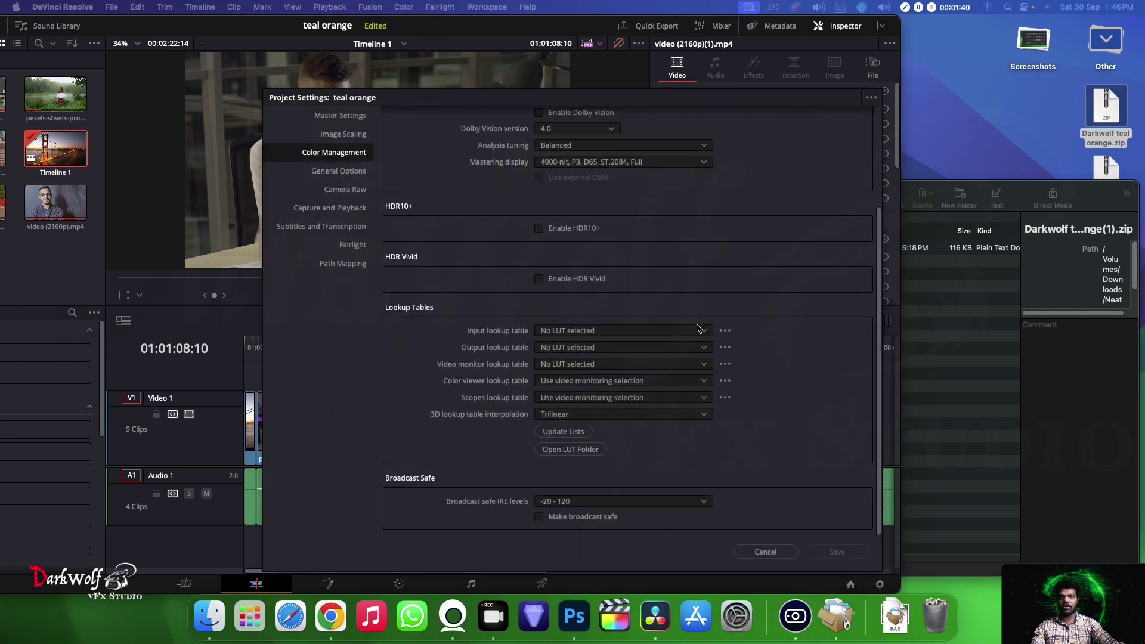
left_click(956, 334)
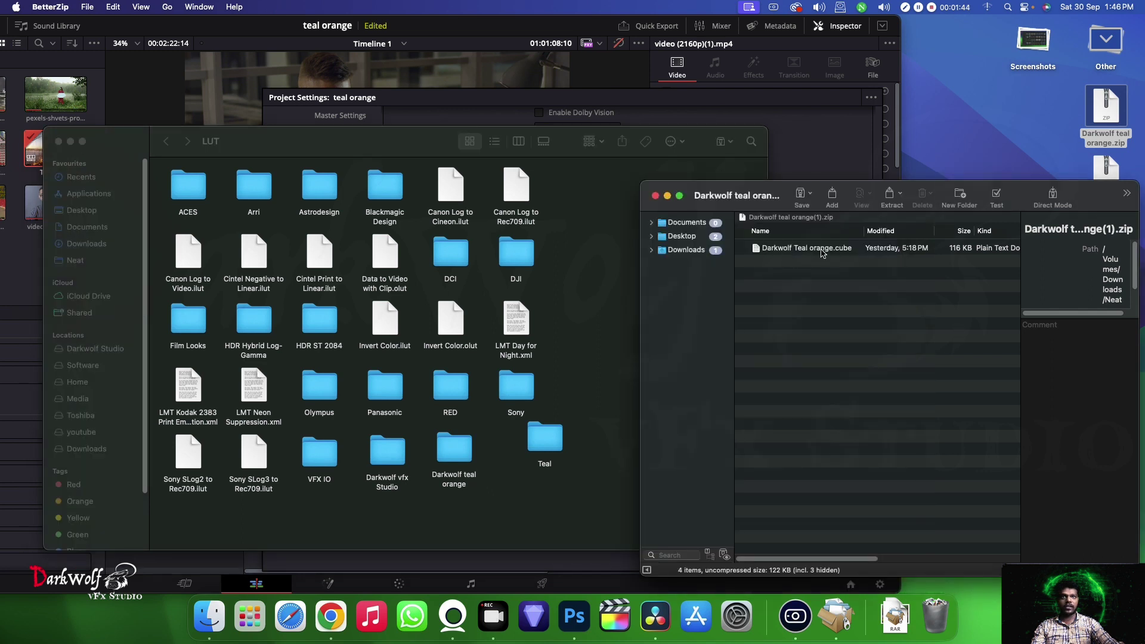
right_click(564, 494)
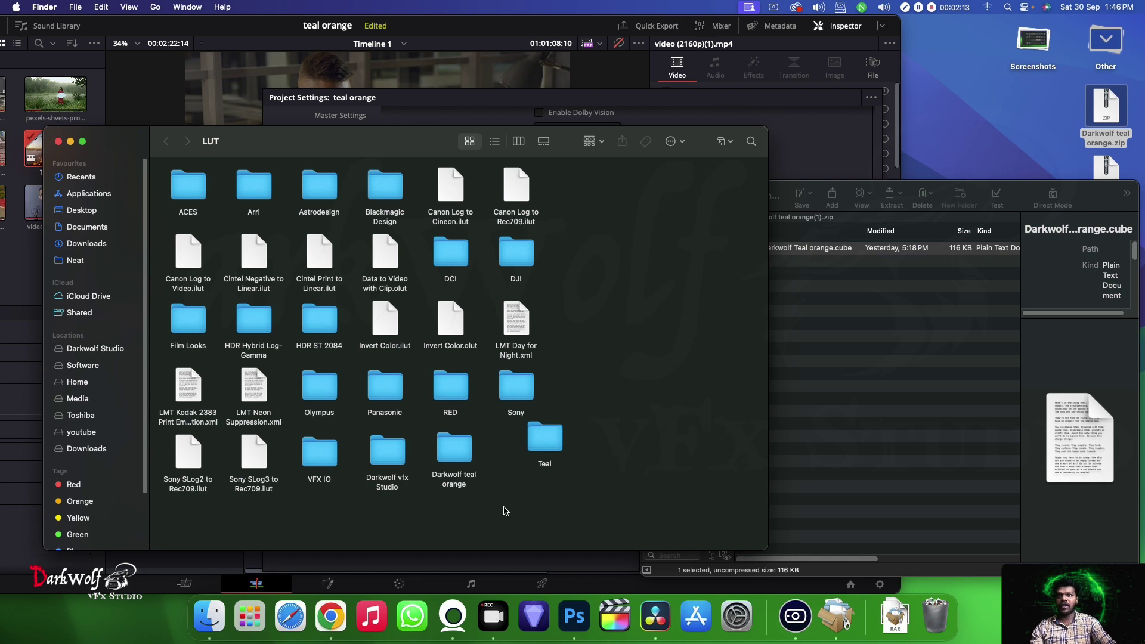
right_click(504, 511)
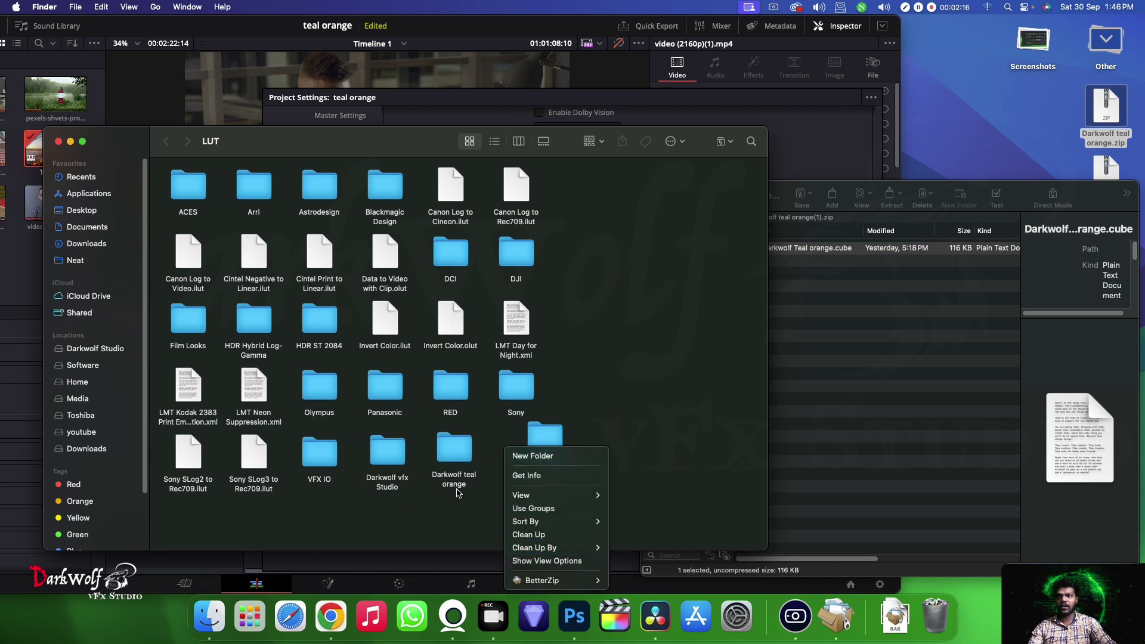
left_click(785, 254)
key("space")
left_click(525, 449)
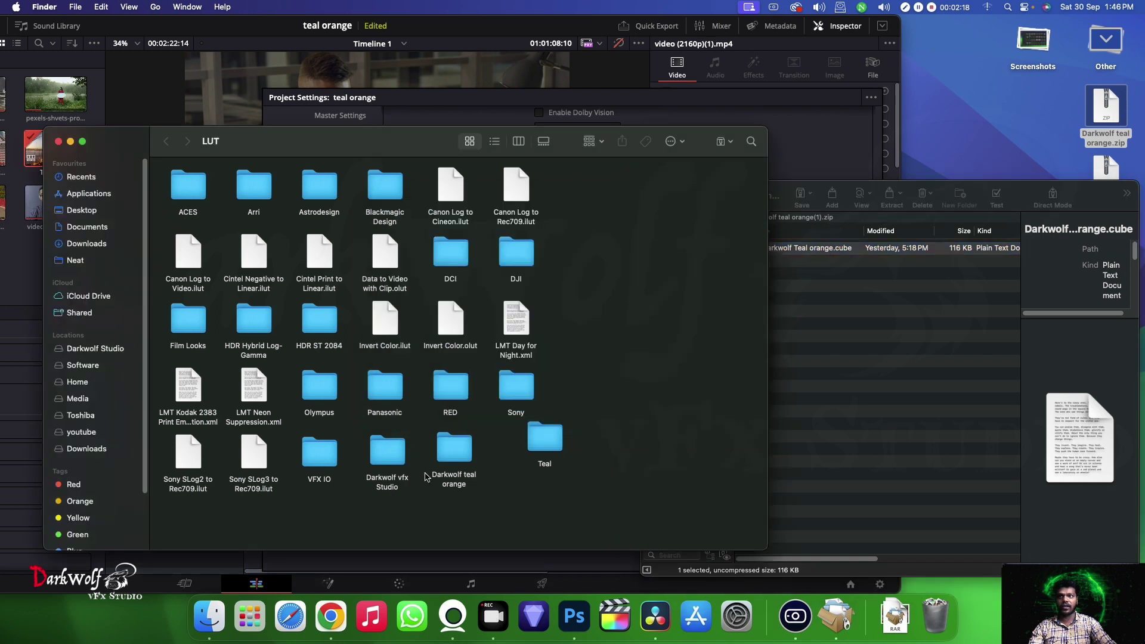
Open the Darkwolf teal orange folder and copy Darkwolf Teal orange.cube from the archive into it, replacing the existing file.
double_click(454, 449)
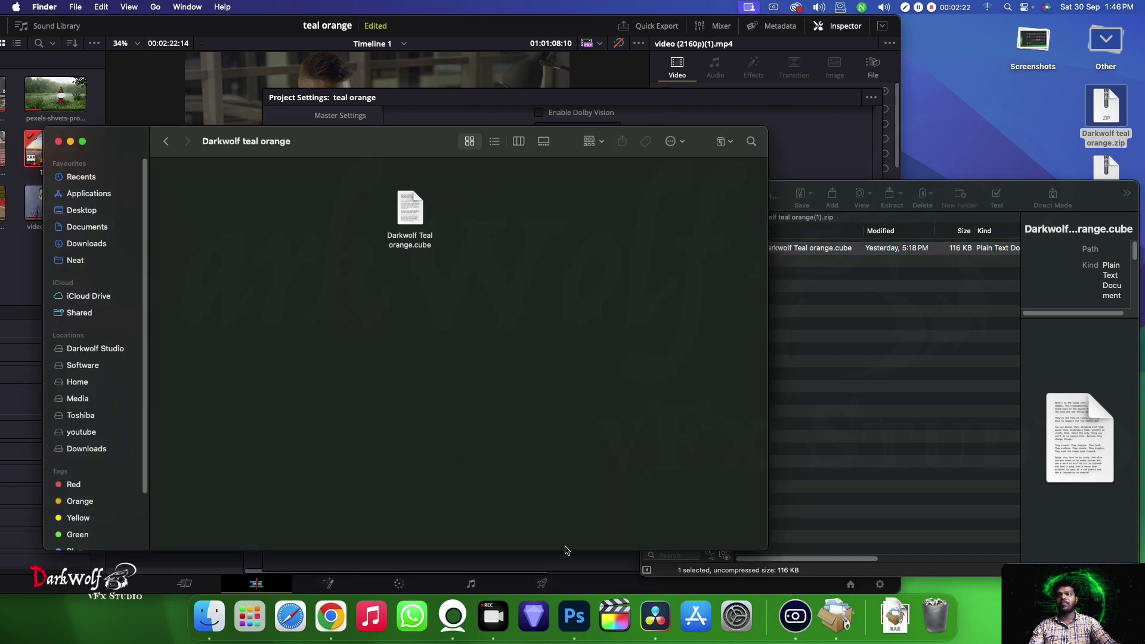
left_click(869, 406)
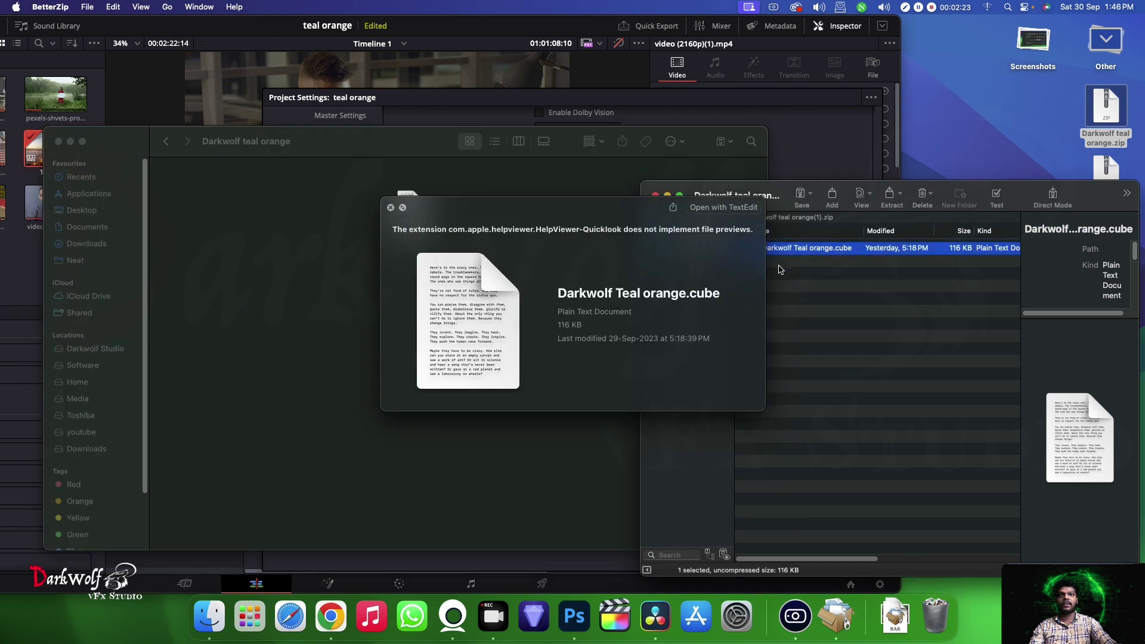
left_click(397, 210)
left_click_drag(791, 256, 472, 345)
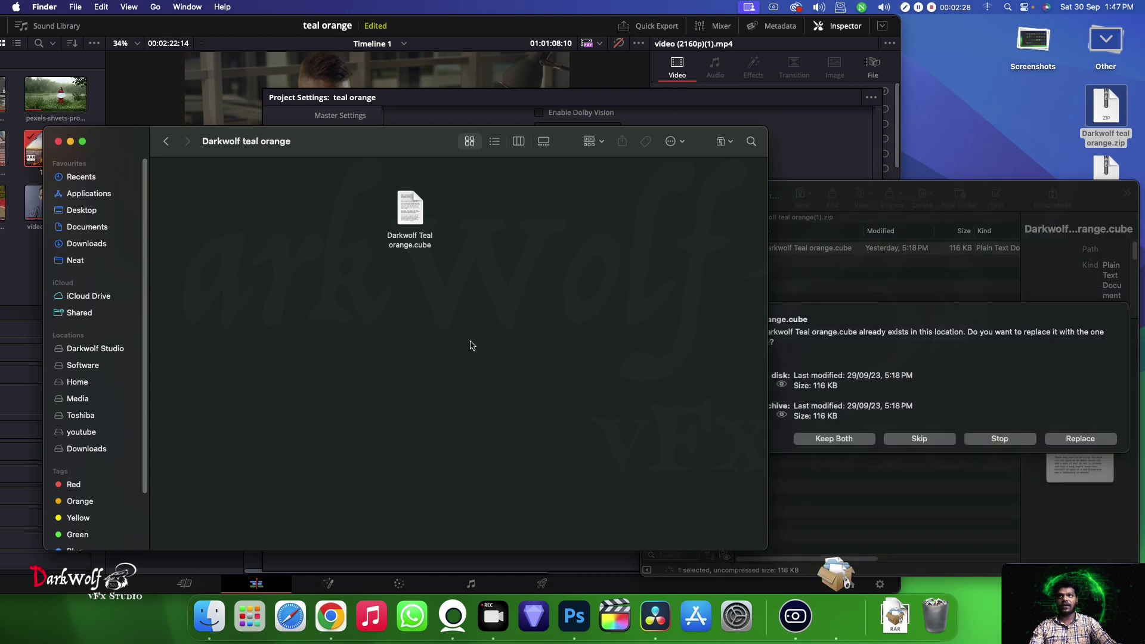
left_click(1064, 442)
left_click(519, 388)
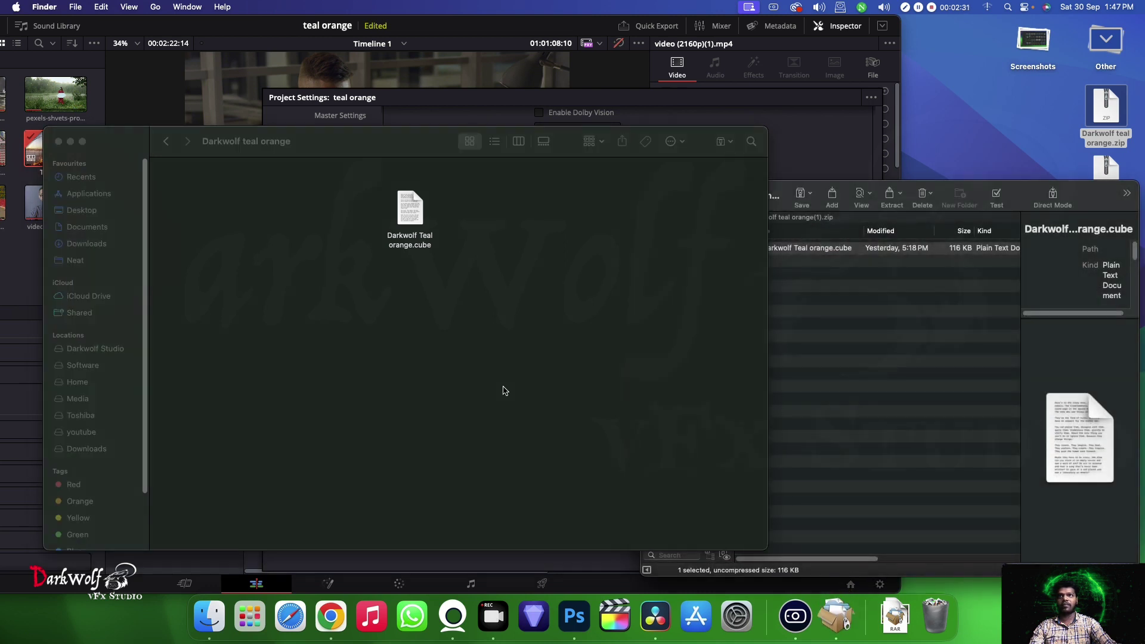
Switch back to DaVinci Resolve, open the Color page, and refresh the list of LUT folders.
left_click(810, 373)
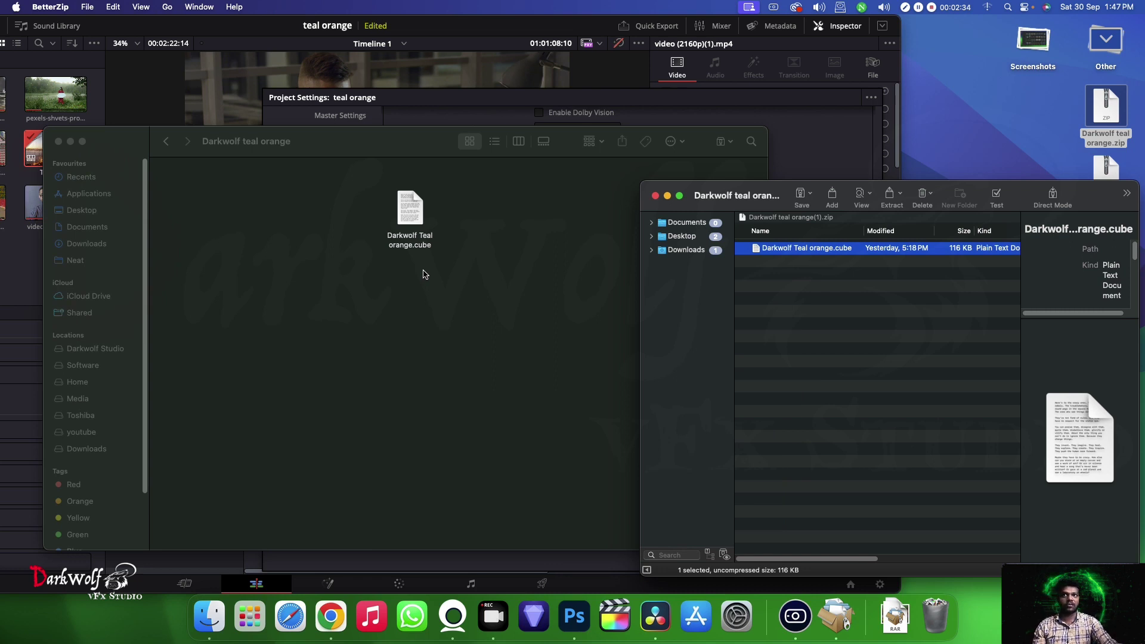
left_click(427, 32)
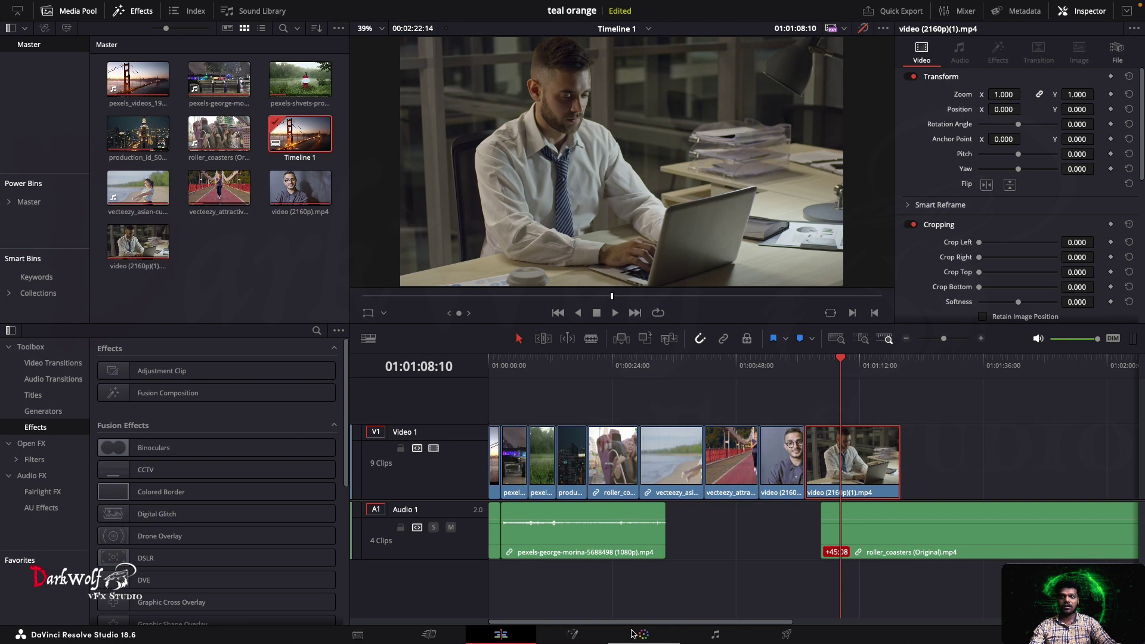
left_click(642, 635)
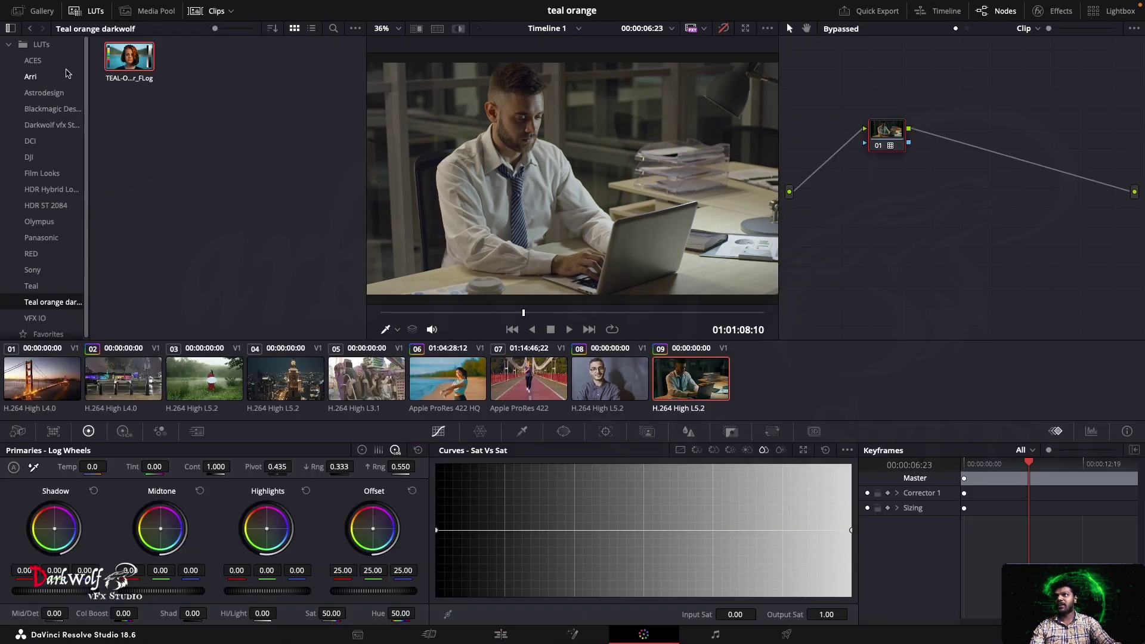
right_click(68, 76)
left_click(84, 80)
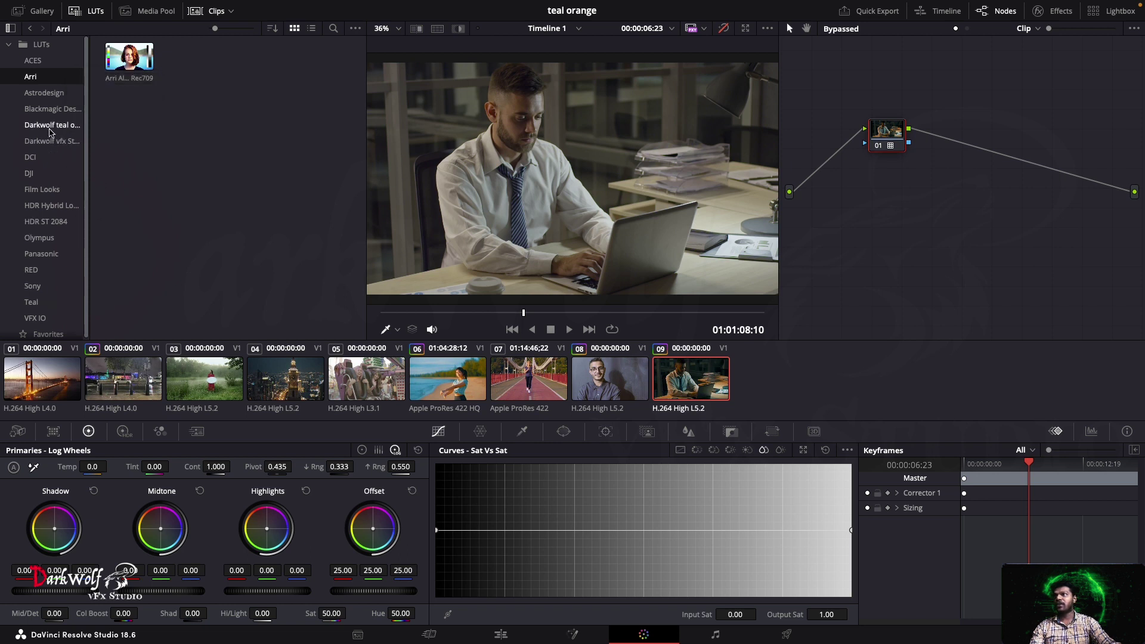
Open the Darkwolf teal orange LUT folder and apply the Darkwolf Teal orange LUT to the node of clip 08.
left_click(50, 132)
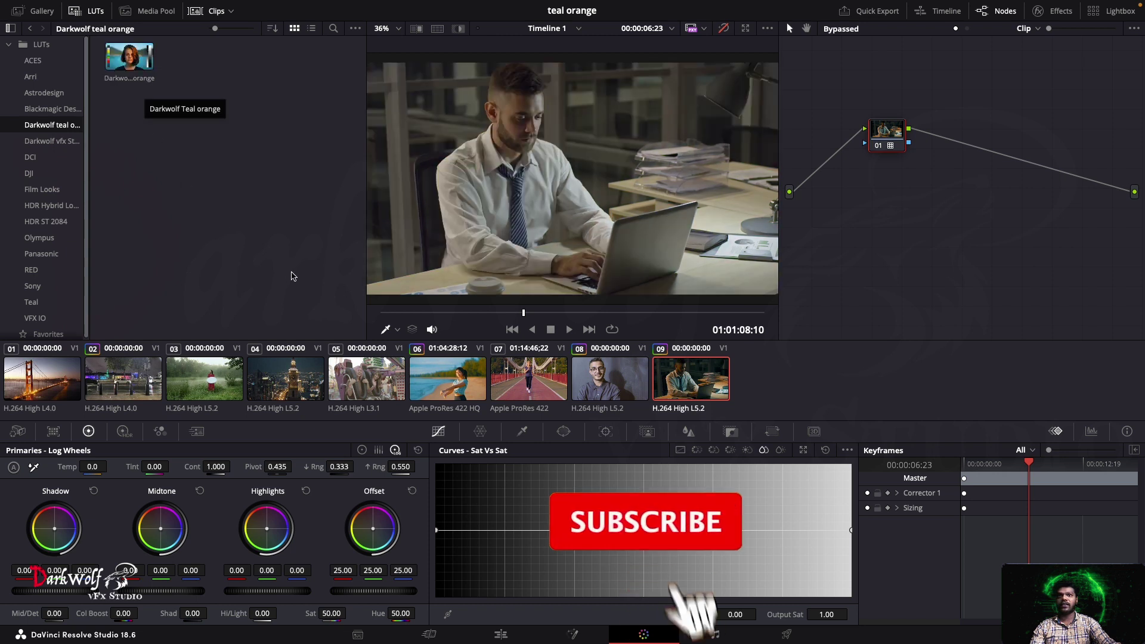
key("Up")
left_click_drag(123, 59, 890, 150)
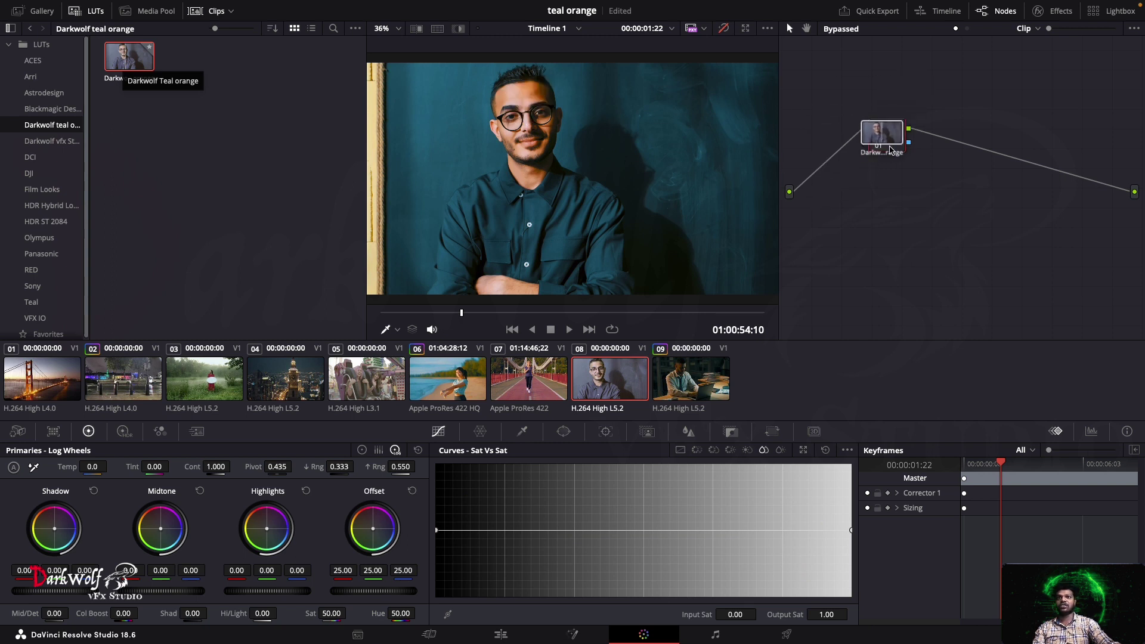